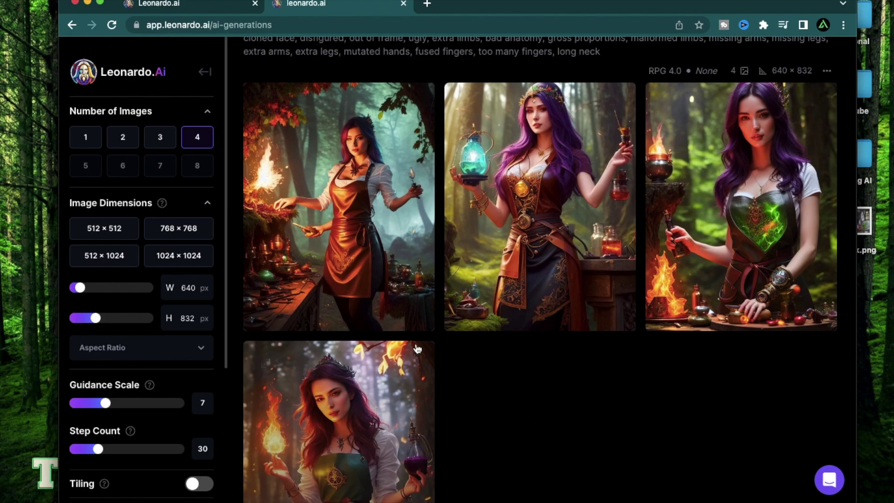
Scroll through the generations grid to review the alchemist portraits
{"action": "mouse_move", "coordinate": [356, 306]}
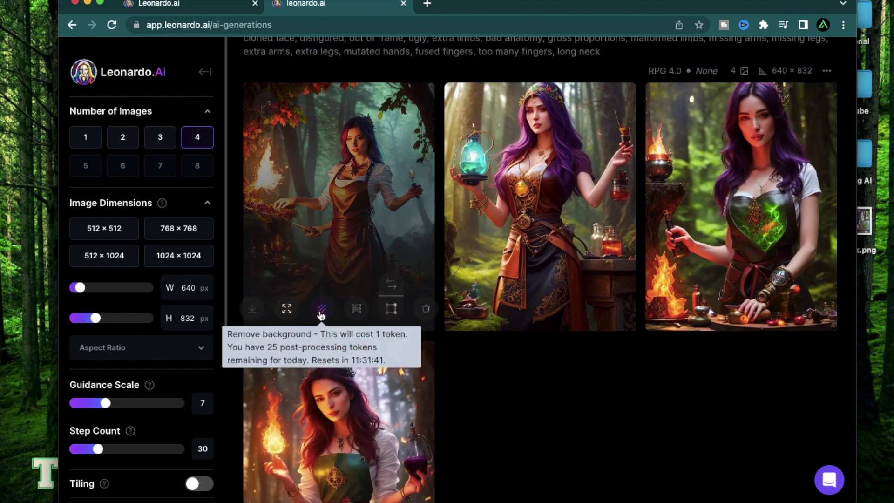
{"action": "mouse_move", "coordinate": [548, 147]}
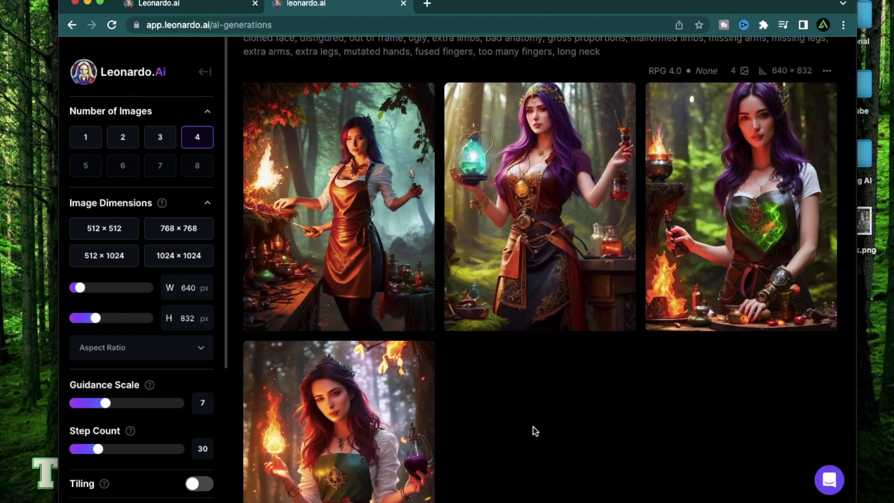
{"action": "scroll", "coordinate": [540, 420], "scroll_direction": "down", "scroll_amount": 1}
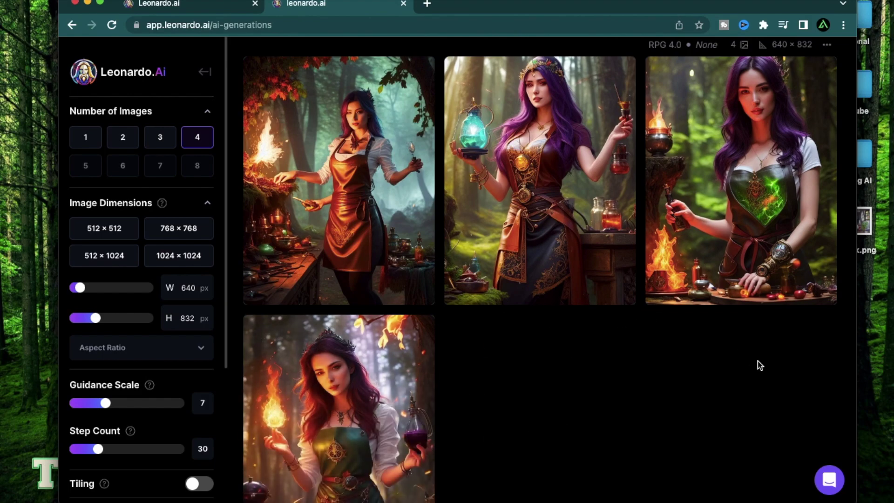
{"action": "scroll", "coordinate": [645, 371], "scroll_direction": "down", "scroll_amount": 2}
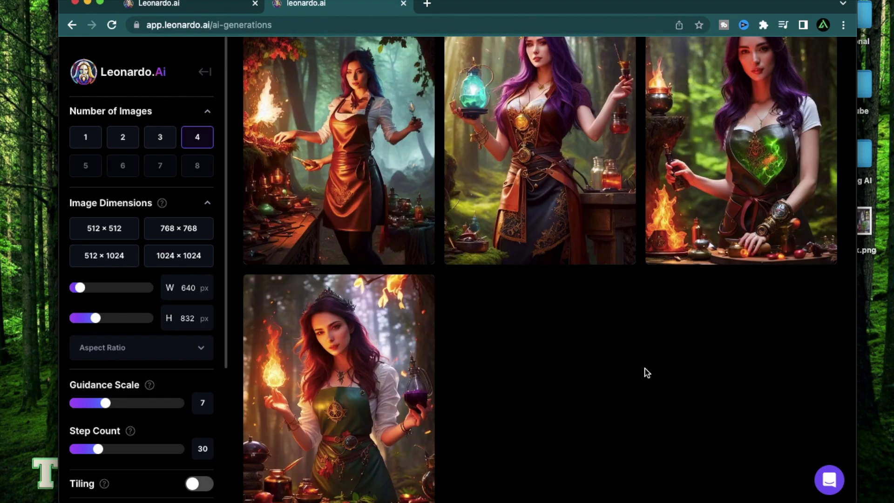
{"action": "mouse_move", "coordinate": [350, 328]}
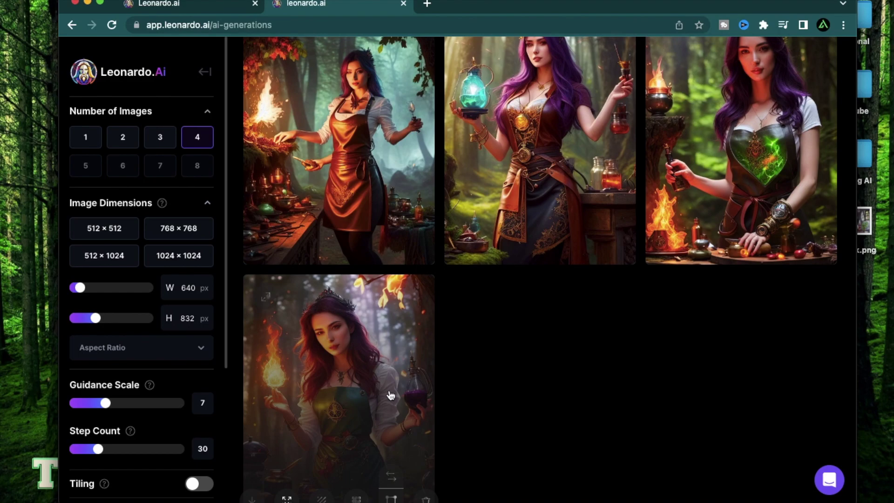
{"action": "scroll", "coordinate": [607, 399], "scroll_direction": "up", "scroll_amount": 2}
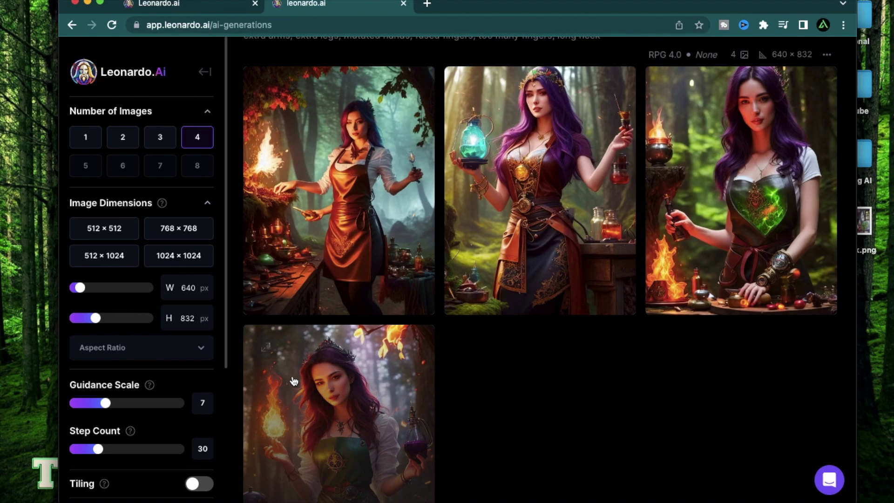
{"action": "scroll", "coordinate": [580, 444], "scroll_direction": "up", "scroll_amount": 1}
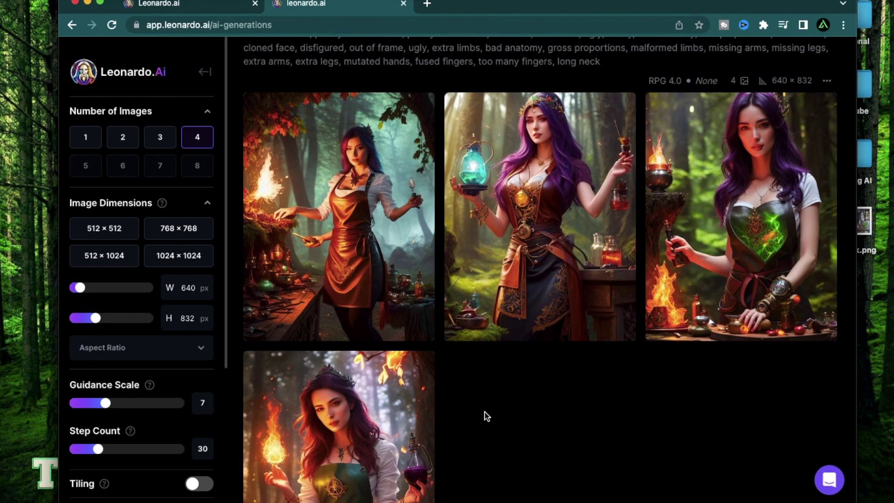
{"action": "mouse_move", "coordinate": [277, 284]}
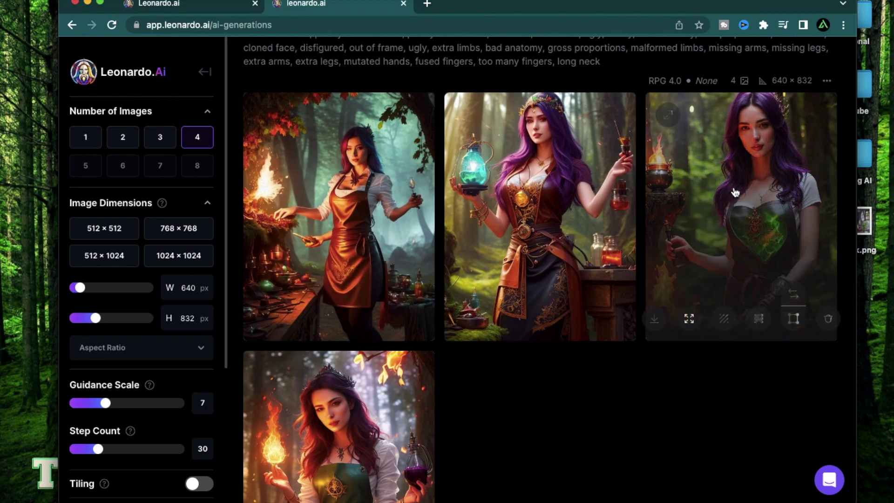
{"action": "scroll", "coordinate": [505, 444], "scroll_direction": "down", "scroll_amount": 1}
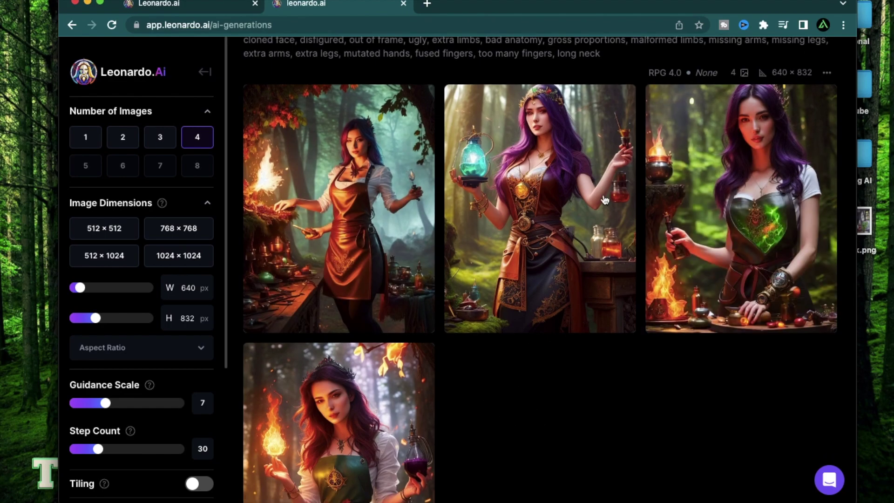
{"action": "mouse_move", "coordinate": [521, 191]}
{"action": "scroll", "coordinate": [470, 397], "scroll_direction": "down", "scroll_amount": 1}
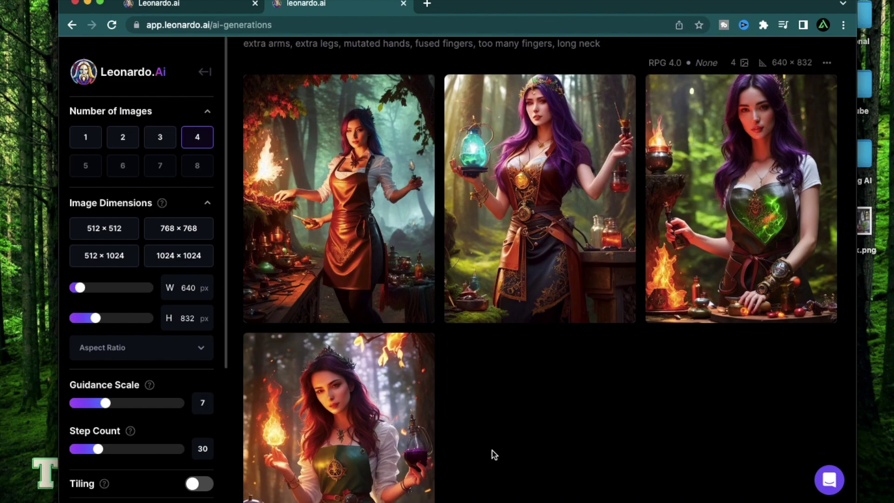
{"action": "mouse_move", "coordinate": [487, 202]}
{"action": "scroll", "coordinate": [499, 433], "scroll_direction": "down", "scroll_amount": 1}
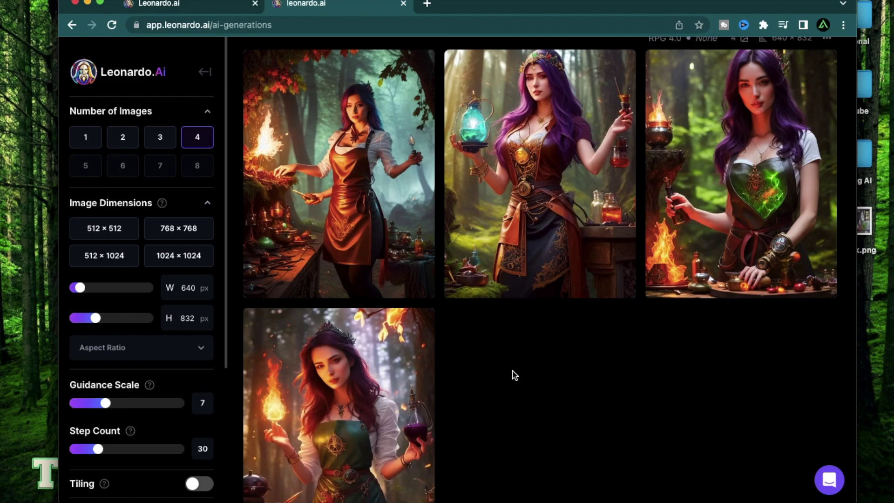
{"action": "scroll", "coordinate": [514, 375], "scroll_direction": "down", "scroll_amount": 2}
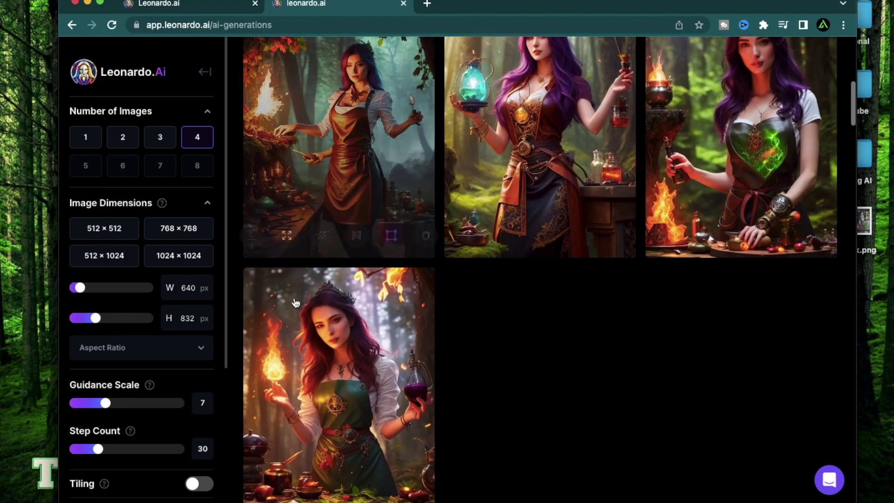
{"action": "scroll", "coordinate": [523, 393], "scroll_direction": "up", "scroll_amount": 2}
{"action": "mouse_move", "coordinate": [519, 233]}
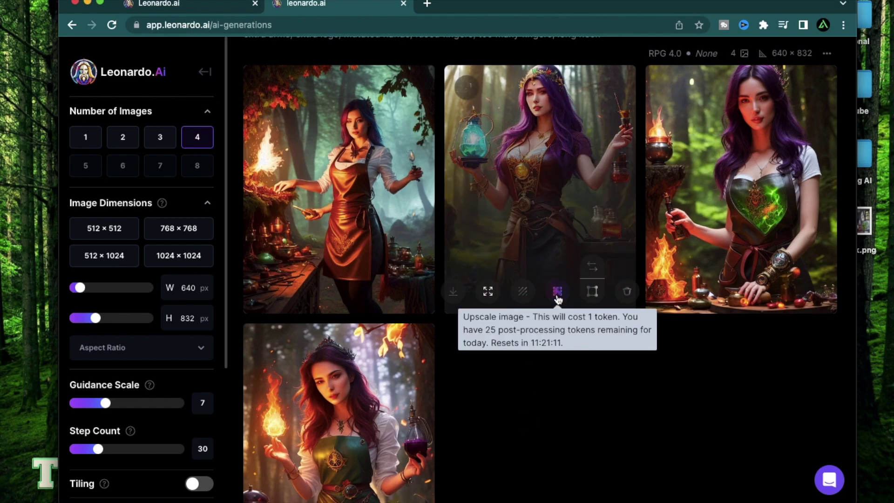
Preview the purple-haired alchemist with the teal lantern full-size, then upscale it
{"action": "left_click", "coordinate": [567, 165]}
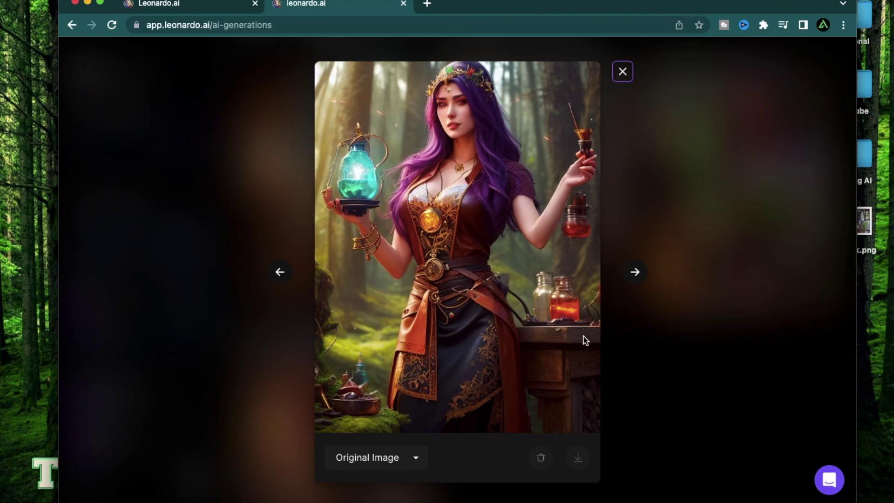
{"action": "key", "text": "Escape"}
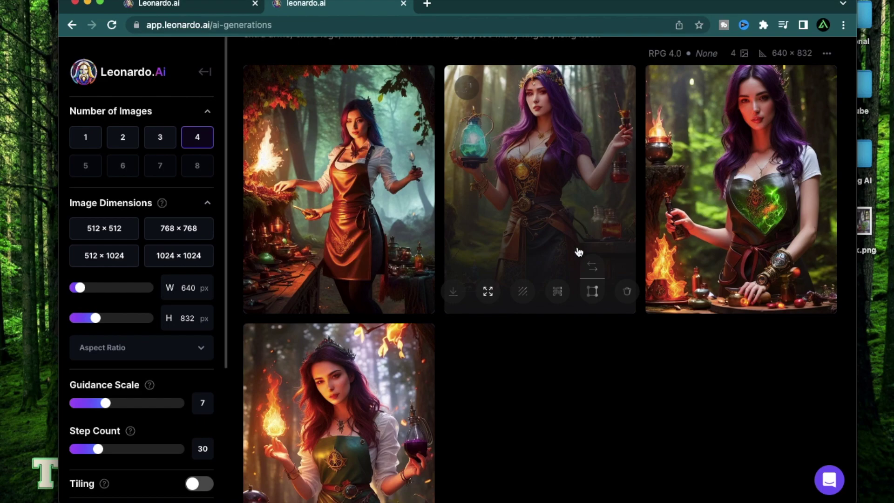
{"action": "left_click", "coordinate": [556, 292]}
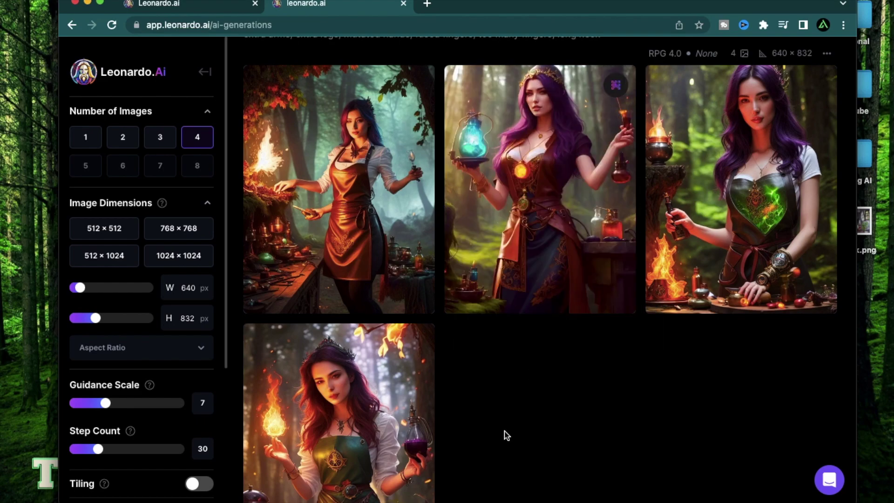
Compare the second image's Original and Upscaled versions in the lightbox, then close it
{"action": "mouse_move", "coordinate": [544, 309]}
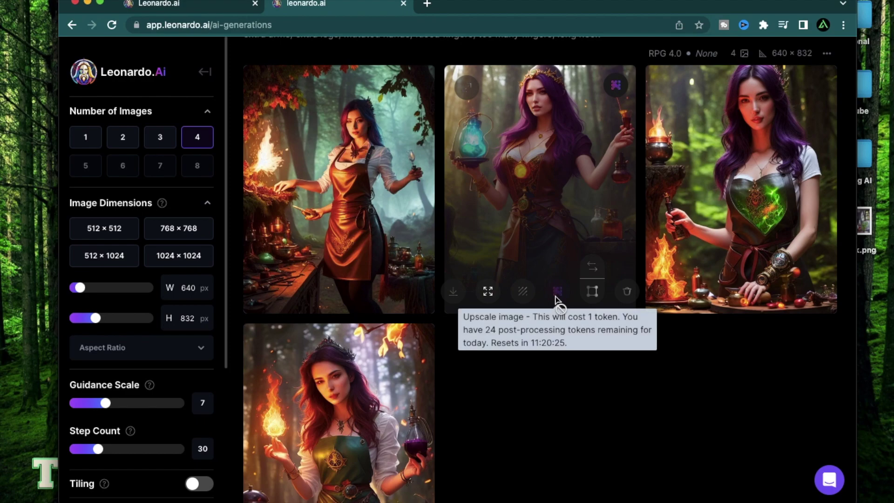
{"action": "left_click", "coordinate": [560, 173]}
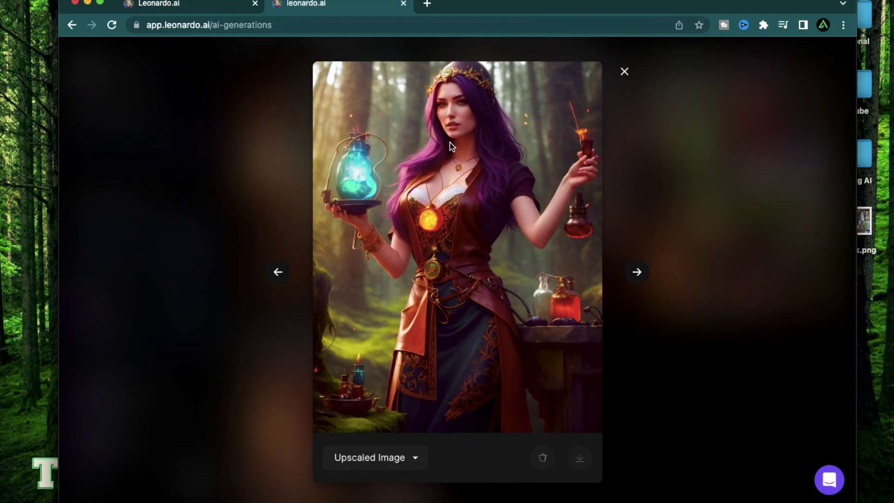
{"action": "left_click", "coordinate": [402, 461]}
{"action": "left_click", "coordinate": [375, 443]}
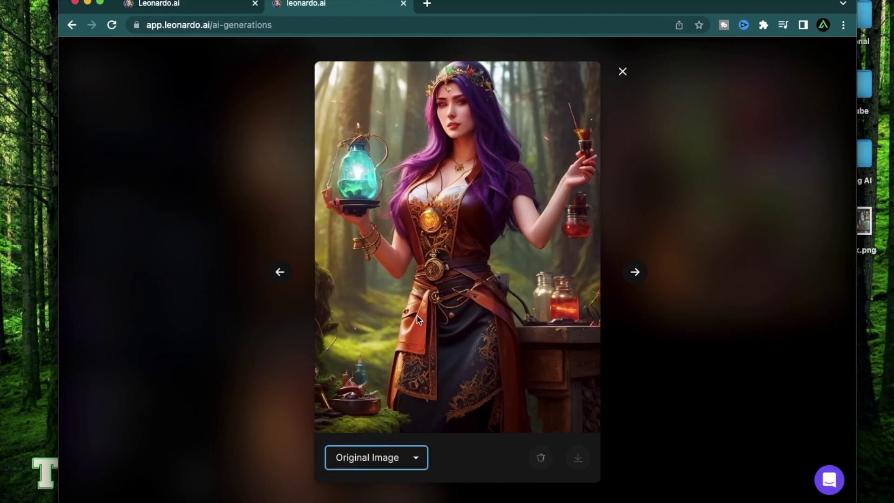
{"action": "left_click", "coordinate": [394, 458]}
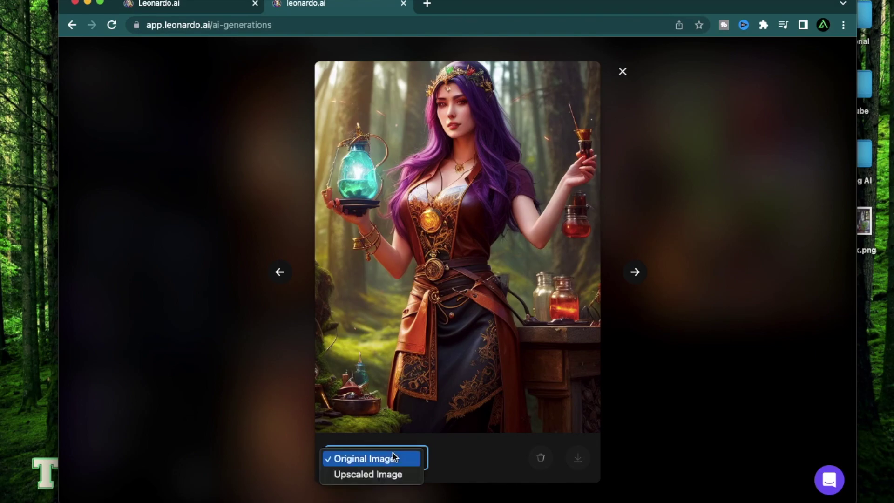
{"action": "left_click", "coordinate": [380, 474]}
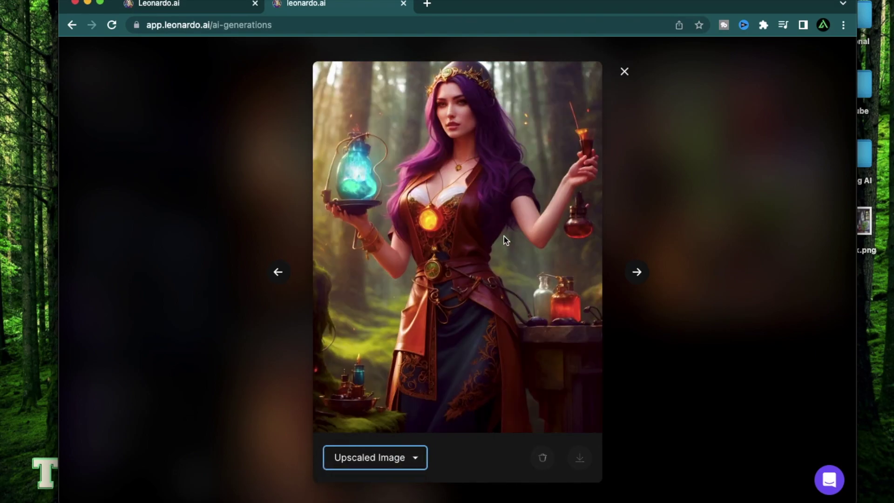
{"action": "left_click", "coordinate": [410, 460]}
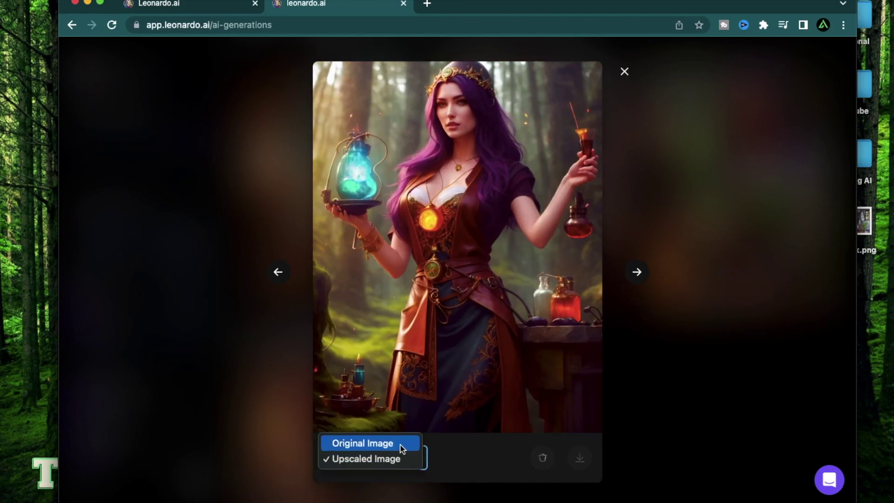
{"action": "left_click", "coordinate": [402, 446]}
{"action": "left_click", "coordinate": [623, 72]}
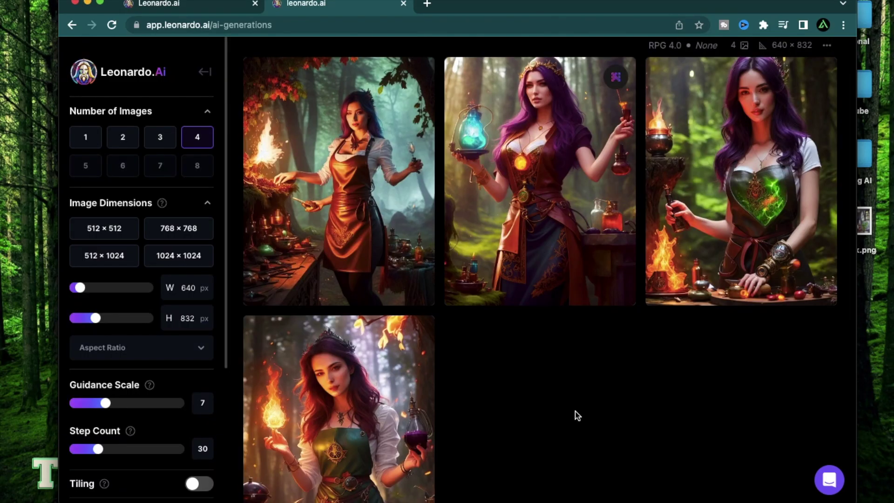
Preview the first alchemist portrait full-size, then upscale it
{"action": "left_click", "coordinate": [332, 174]}
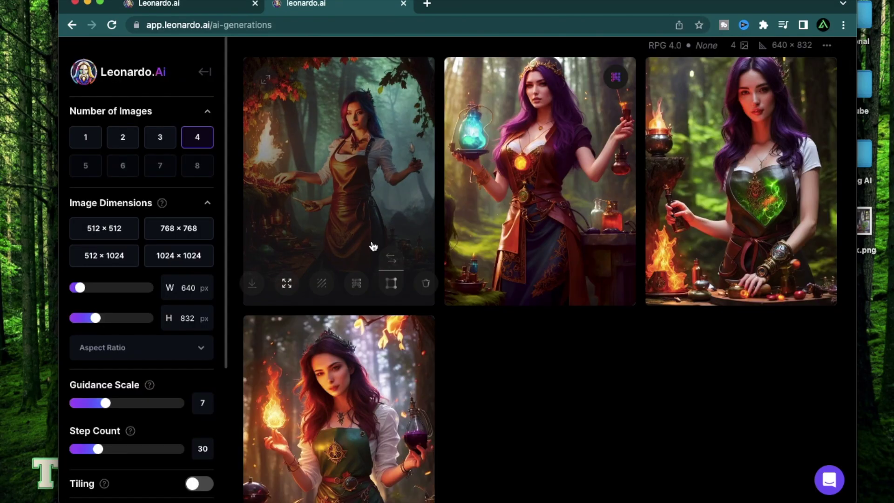
{"action": "key", "text": "Escape"}
{"action": "left_click", "coordinate": [357, 283]}
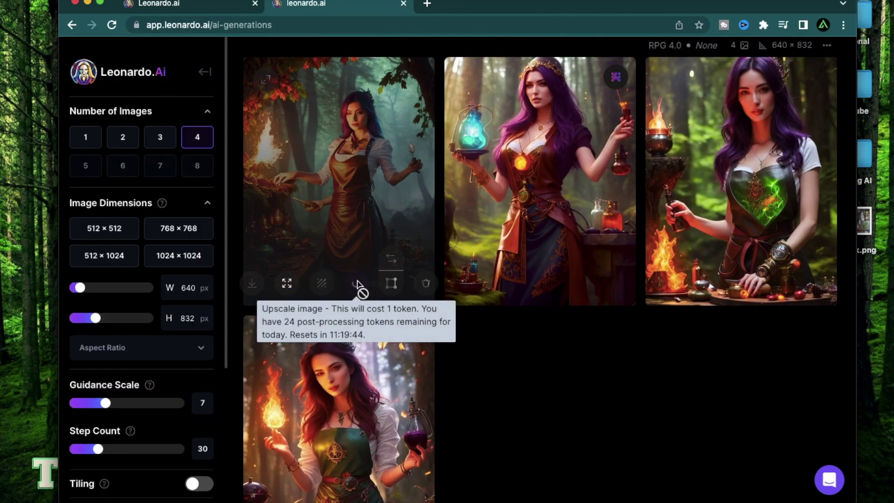
Compare the first portrait's Original and Upscaled versions, leave Upscaled showing, and close the viewer
{"action": "left_click", "coordinate": [364, 219]}
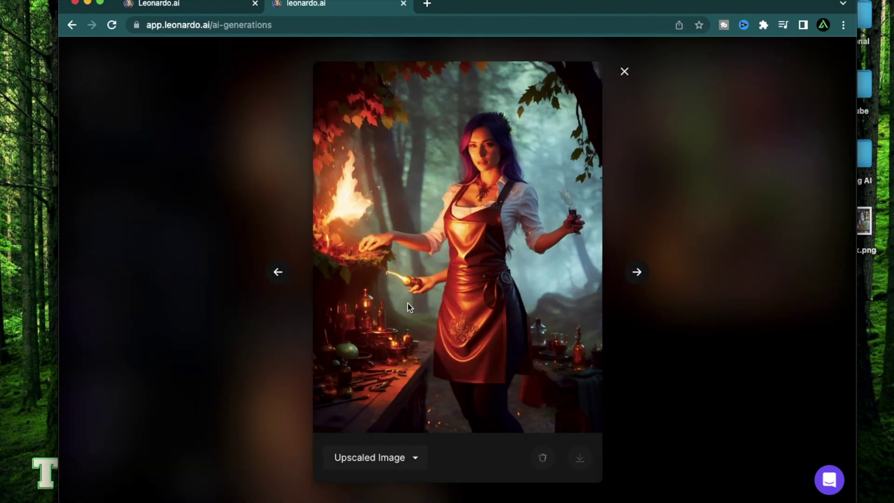
{"action": "left_click", "coordinate": [385, 461]}
{"action": "left_click", "coordinate": [375, 443]}
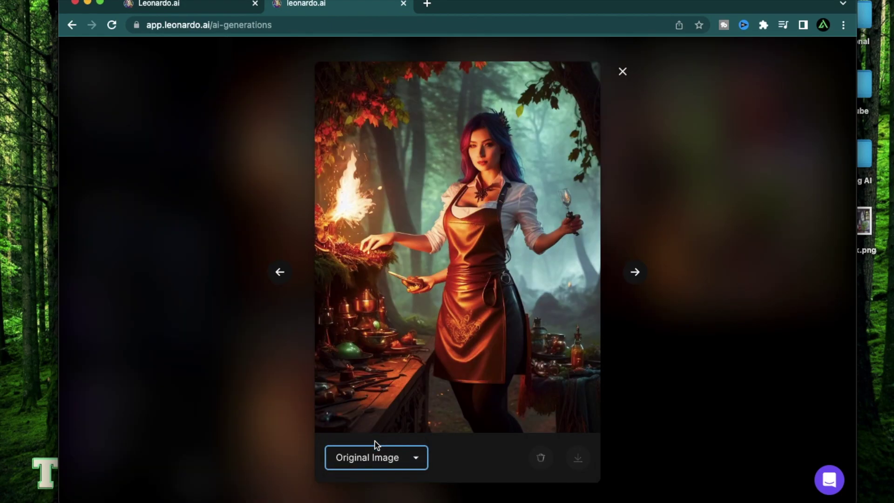
{"action": "left_click", "coordinate": [406, 466]}
{"action": "left_click", "coordinate": [397, 475]}
{"action": "left_click", "coordinate": [399, 457]}
{"action": "left_click", "coordinate": [386, 474]}
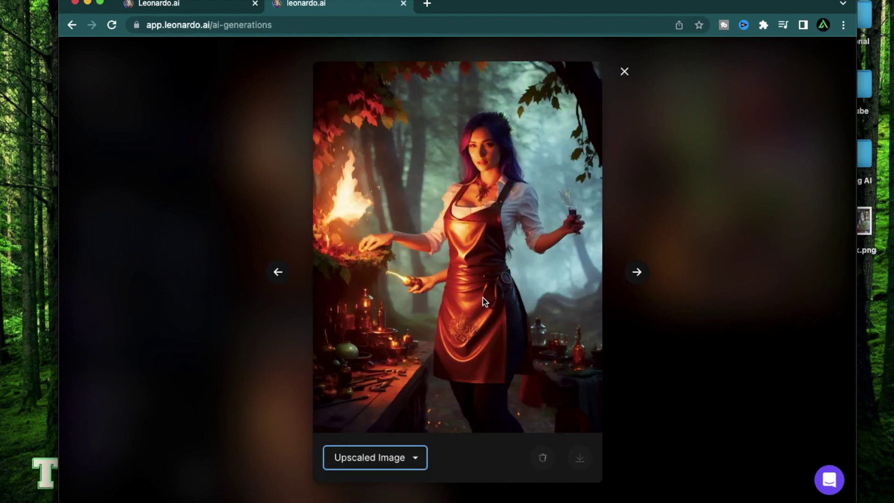
{"action": "key", "text": "Up"}
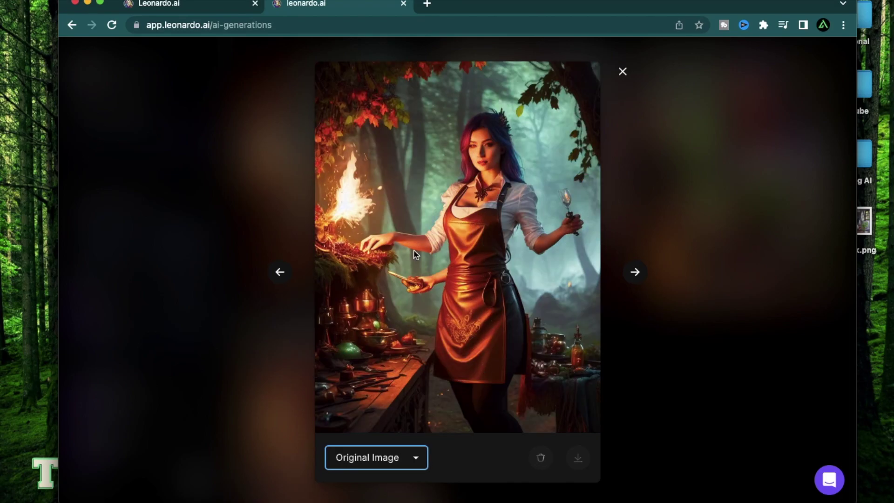
{"action": "key", "text": "Down"}
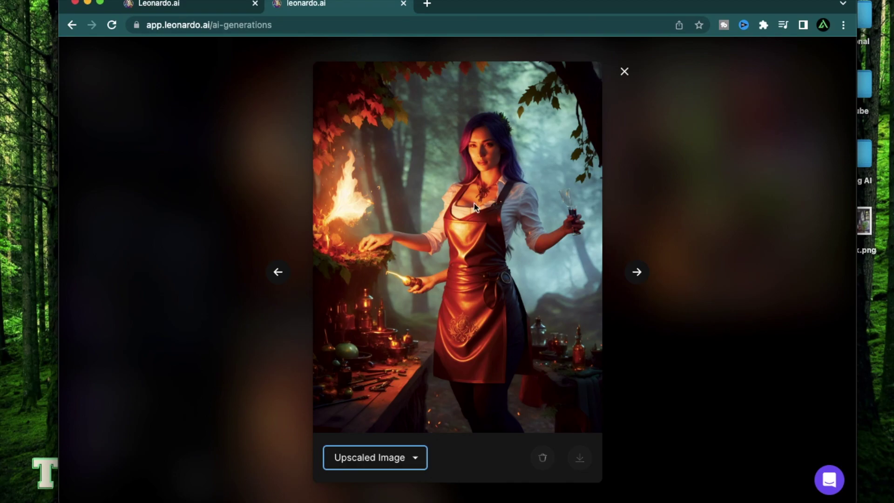
{"action": "left_click", "coordinate": [625, 72]}
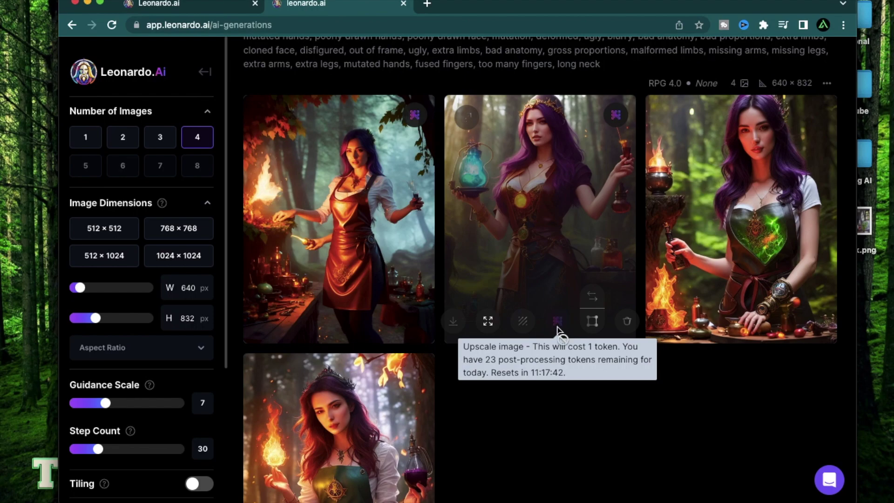
Preview the second portrait full-size, then select the third portrait
{"action": "left_click", "coordinate": [563, 225]}
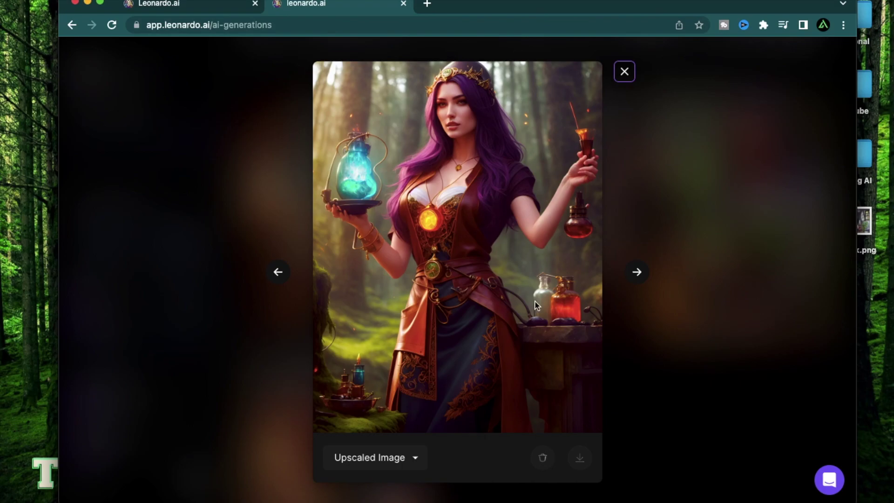
{"action": "key", "text": "Escape"}
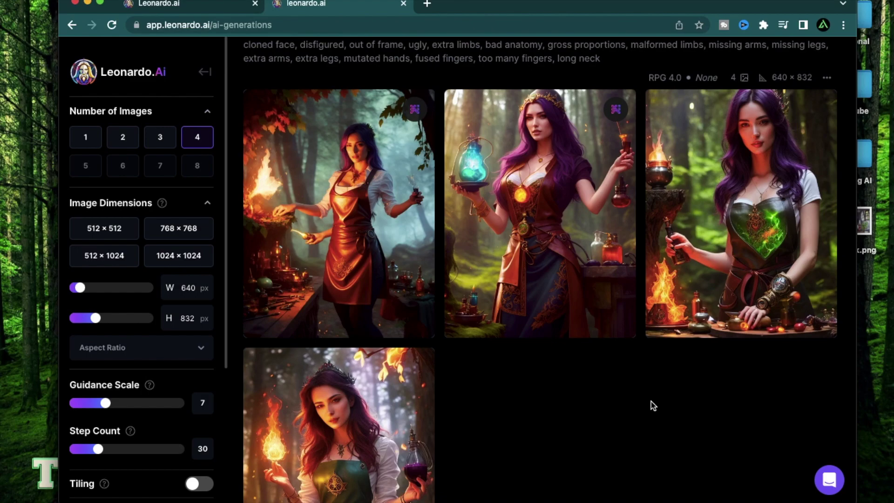
{"action": "left_click", "coordinate": [743, 186]}
Remove the background from the third portrait with the glowing green heart apron
{"action": "mouse_move", "coordinate": [711, 289]}
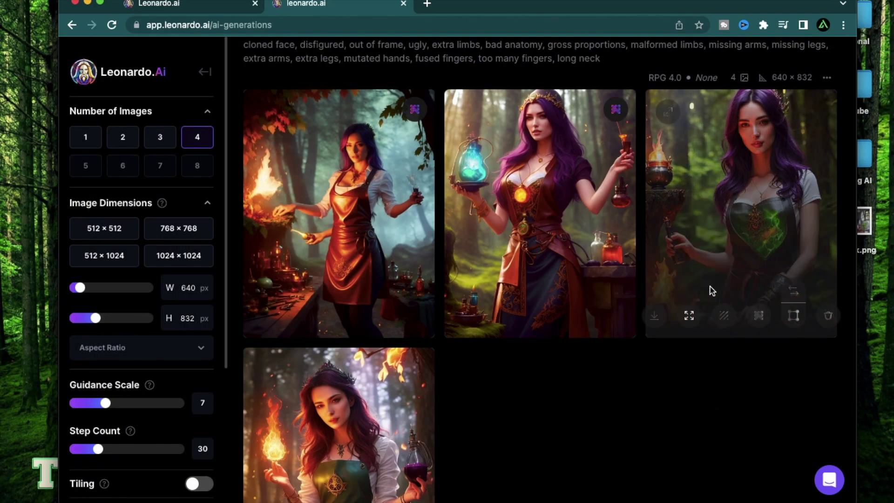
{"action": "left_click", "coordinate": [723, 318]}
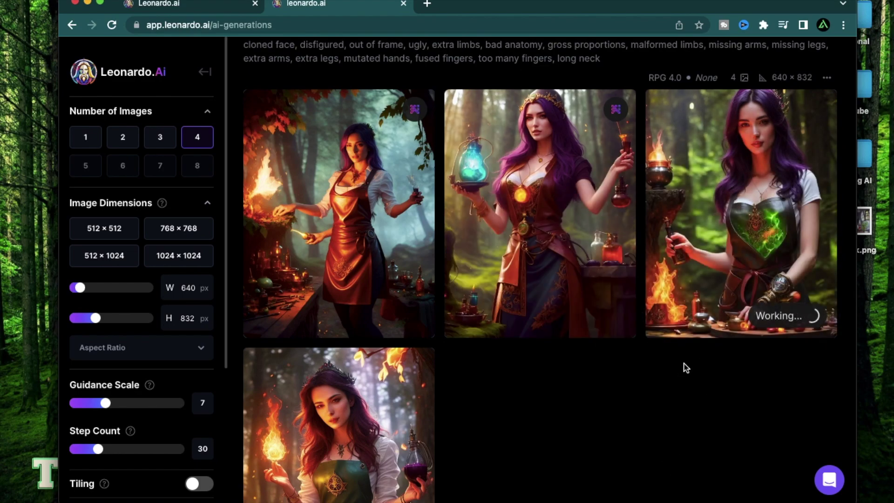
{"action": "scroll", "coordinate": [639, 421], "scroll_direction": "up", "scroll_amount": 1}
{"action": "mouse_move", "coordinate": [800, 146]}
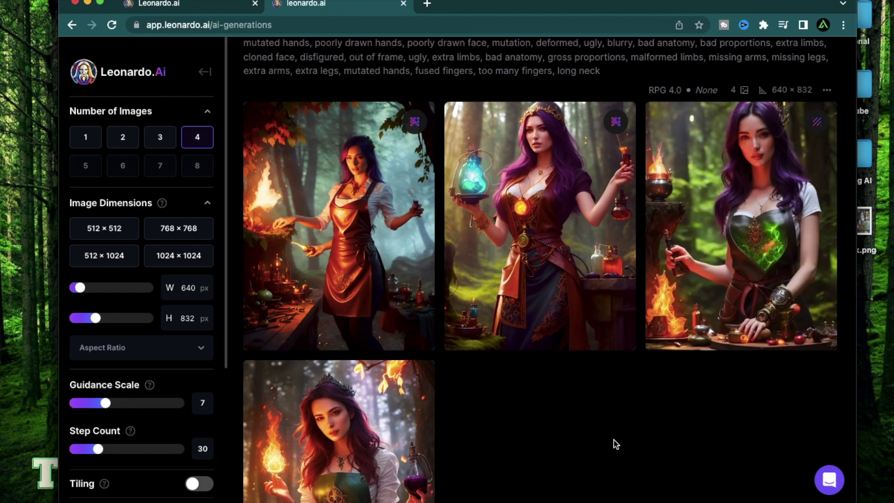
Compare the third portrait's Original and No Background versions, then download the no-background image
{"action": "left_click", "coordinate": [754, 192]}
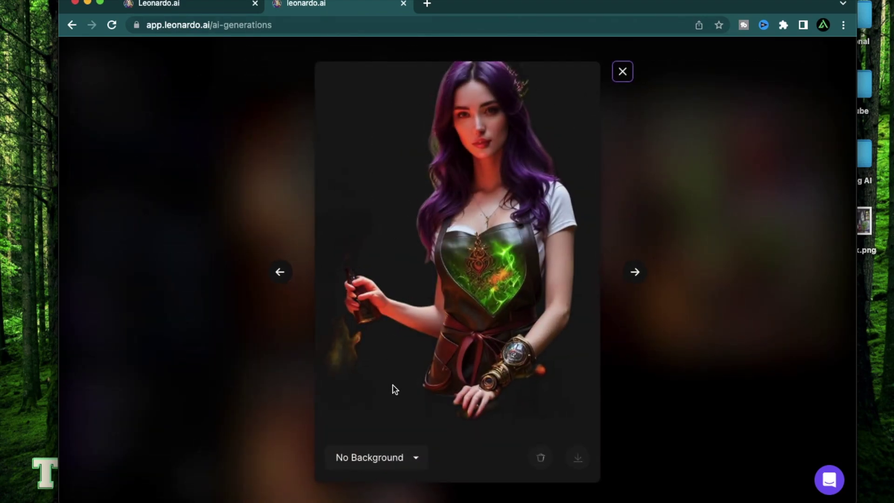
{"action": "left_click", "coordinate": [401, 461]}
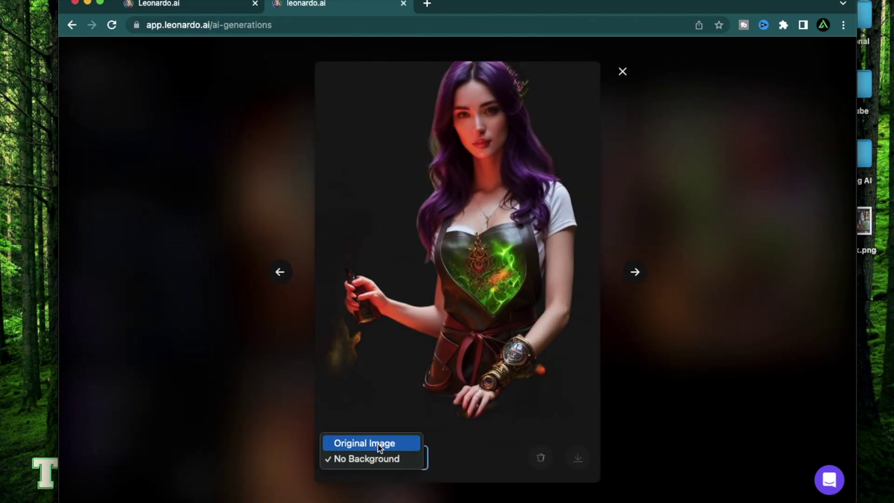
{"action": "left_click", "coordinate": [380, 445]}
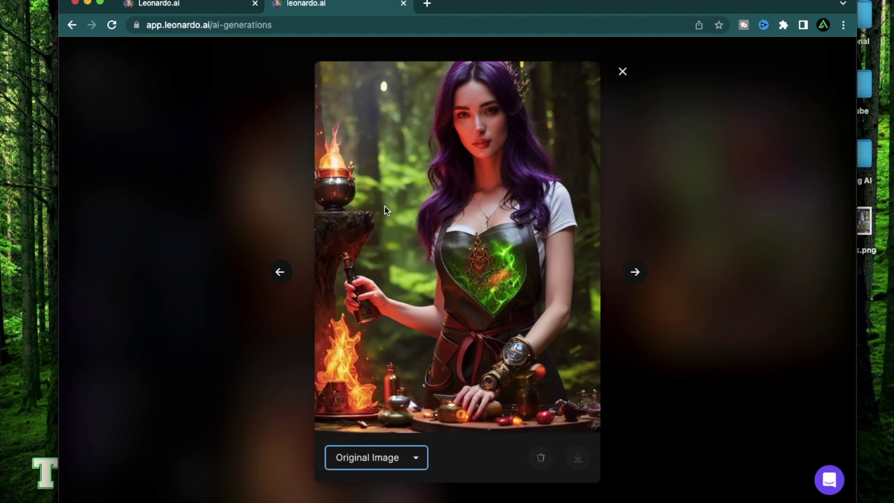
{"action": "left_click", "coordinate": [379, 461]}
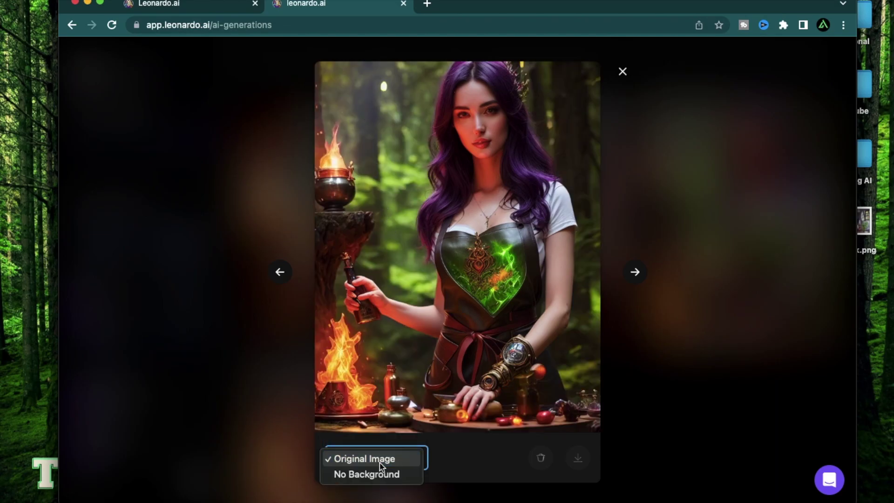
{"action": "left_click", "coordinate": [372, 477]}
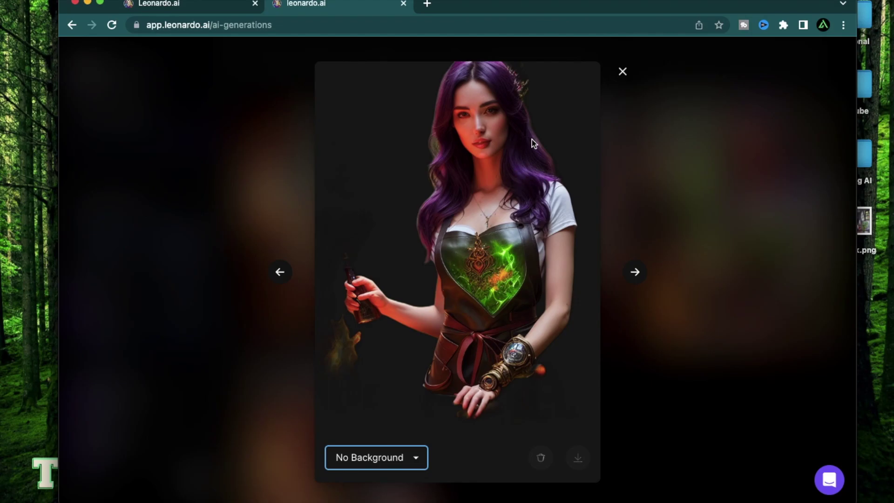
{"action": "left_click", "coordinate": [578, 459]}
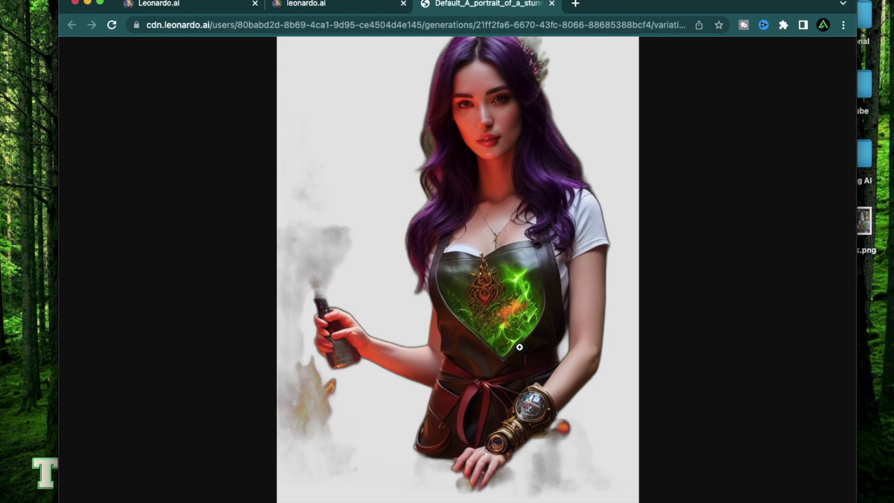
Back in Leonardo.Ai, toggle the third portrait between Original and No Background, then close the viewer
{"action": "key", "text": "ctrl+shift+Tab"}
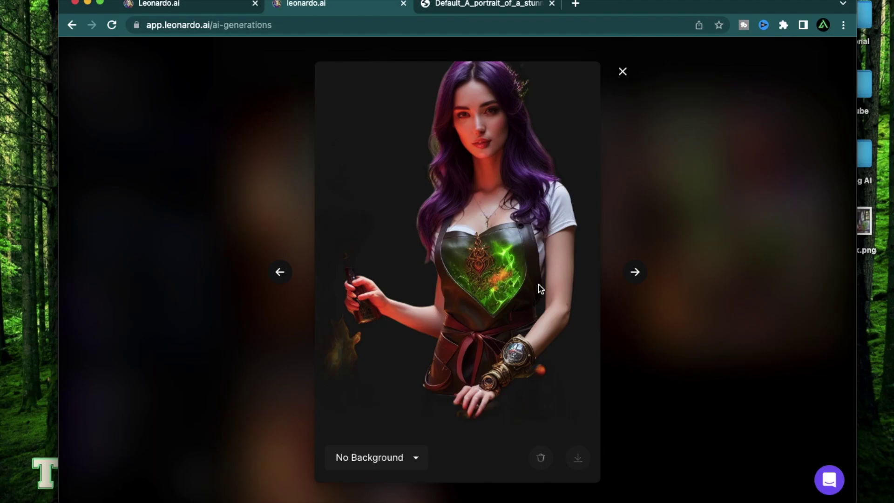
{"action": "left_click", "coordinate": [395, 461]}
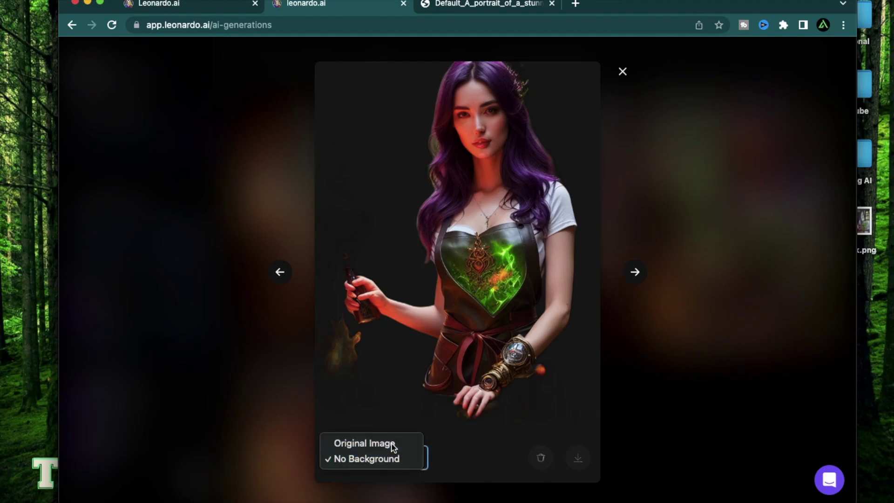
{"action": "left_click", "coordinate": [394, 443]}
{"action": "left_click", "coordinate": [380, 462]}
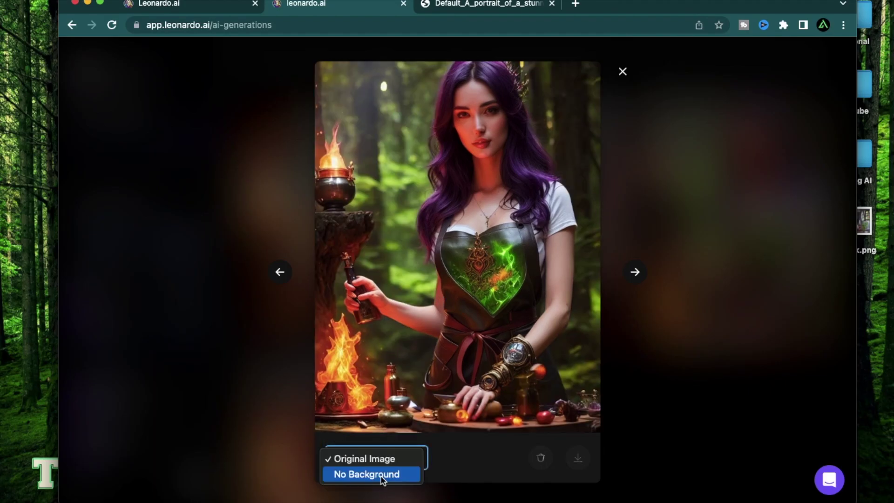
{"action": "left_click", "coordinate": [382, 474]}
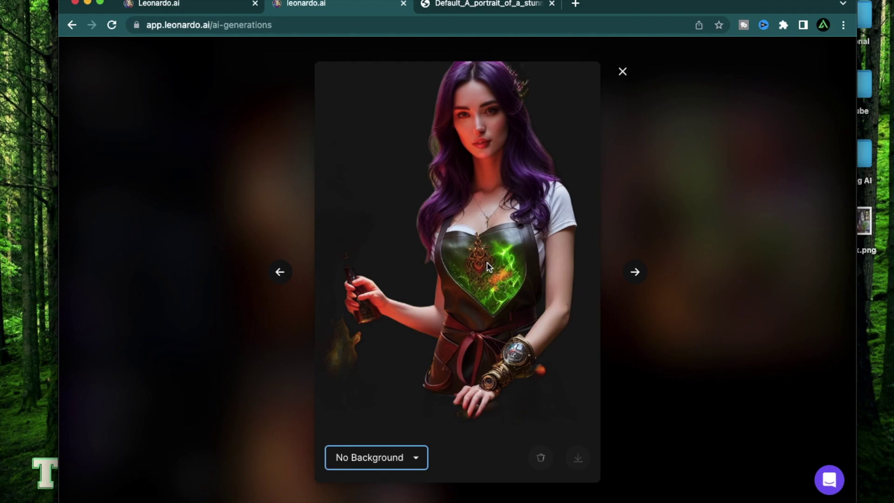
{"action": "key", "text": "Escape"}
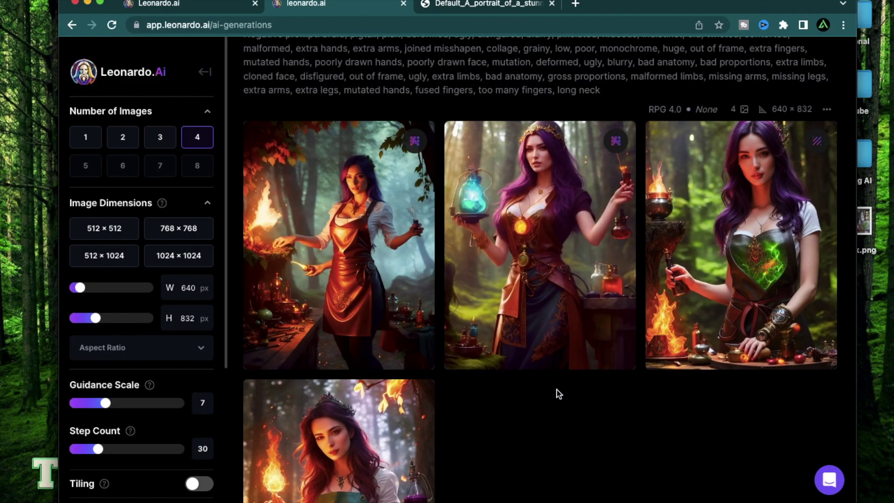
{"action": "scroll", "coordinate": [559, 394], "scroll_direction": "down", "scroll_amount": 1}
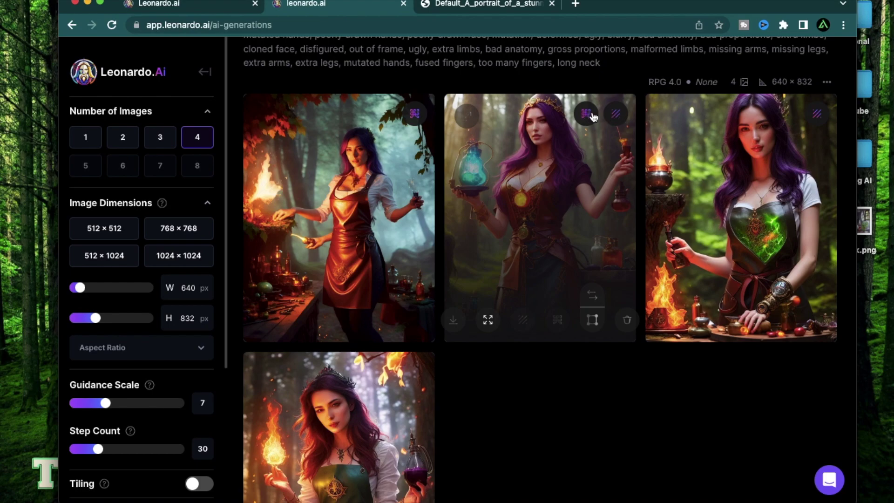
{"action": "left_click", "coordinate": [568, 243]}
{"action": "left_click", "coordinate": [408, 457]}
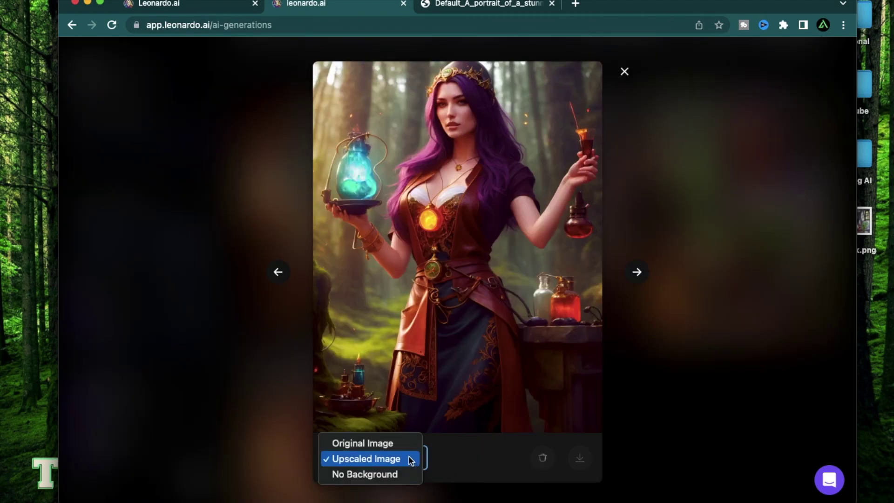
{"action": "left_click", "coordinate": [381, 443]}
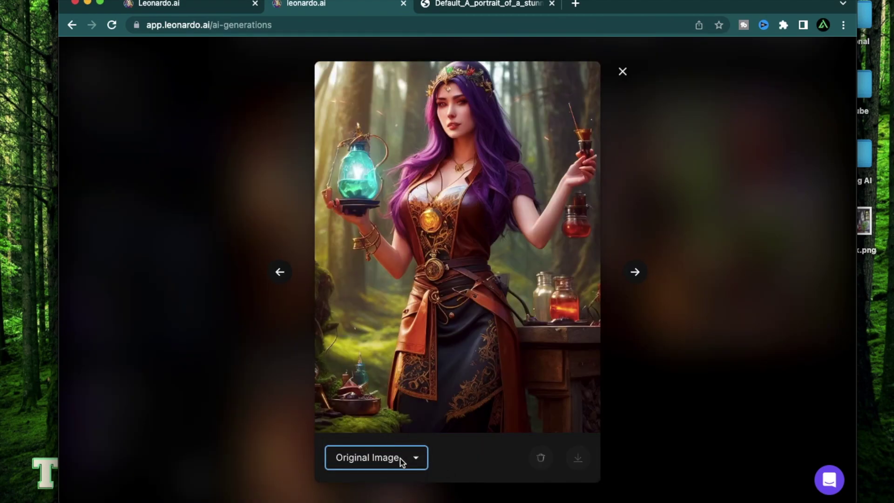
{"action": "left_click", "coordinate": [397, 460]}
{"action": "left_click", "coordinate": [390, 472]}
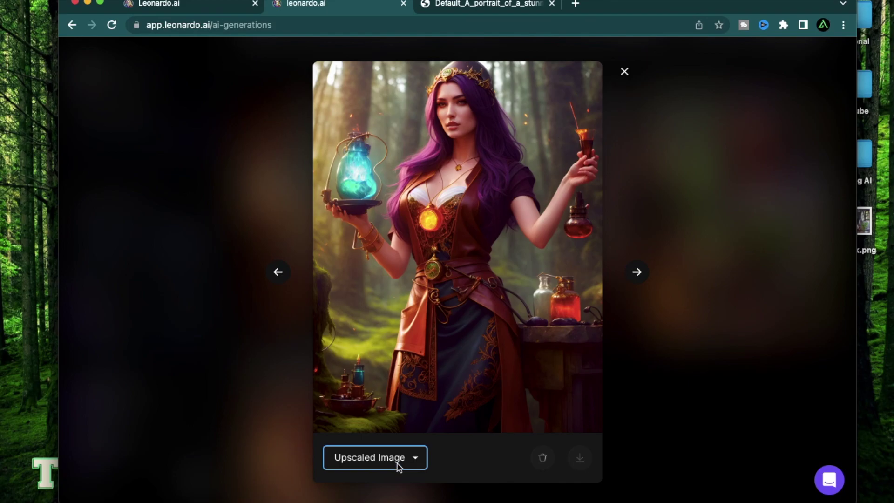
{"action": "left_click", "coordinate": [410, 455]}
{"action": "left_click", "coordinate": [396, 474]}
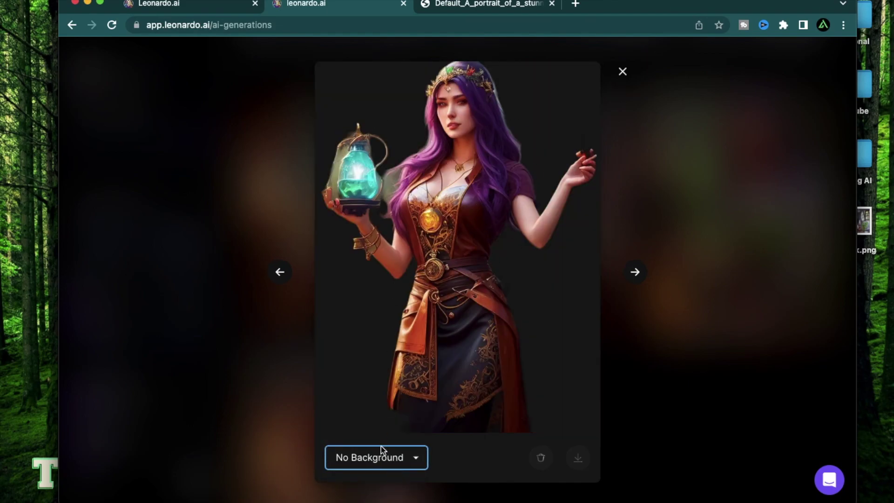
{"action": "left_click", "coordinate": [381, 446]}
{"action": "left_click", "coordinate": [365, 424]}
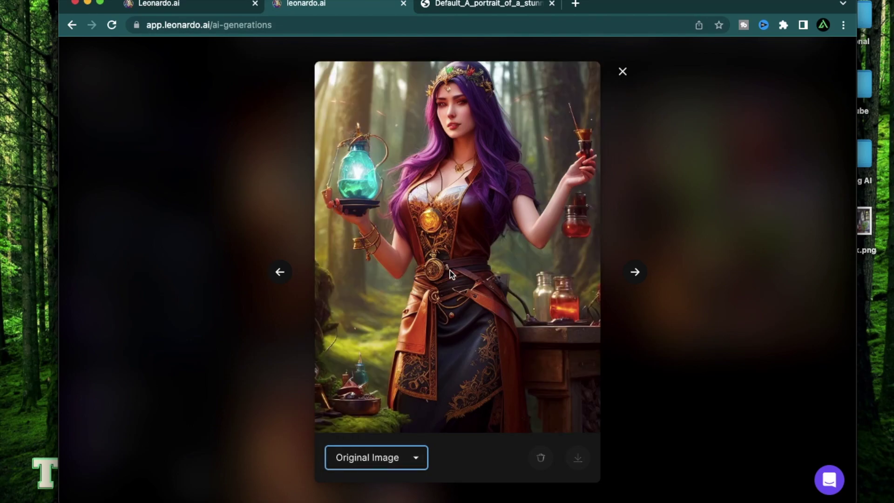
{"action": "key", "text": "Escape"}
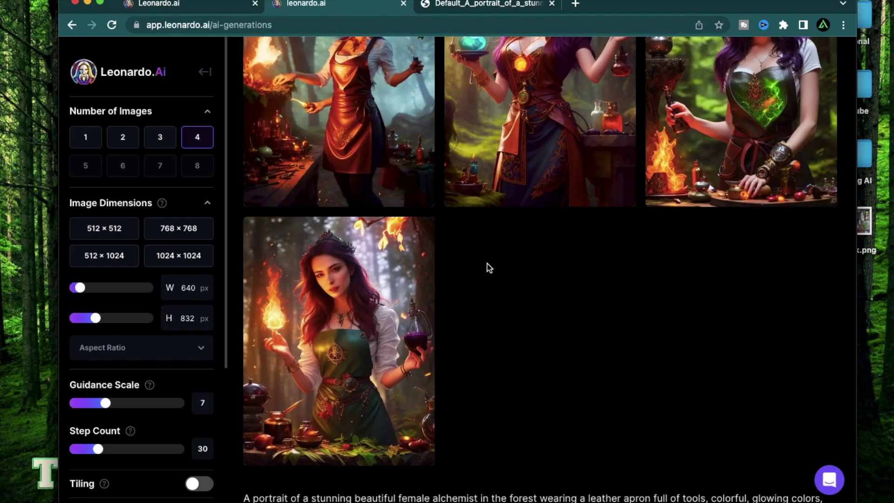
Unzoom the fire-holding fourth portrait and view the wider unzoomed version full-size
{"action": "mouse_move", "coordinate": [361, 345]}
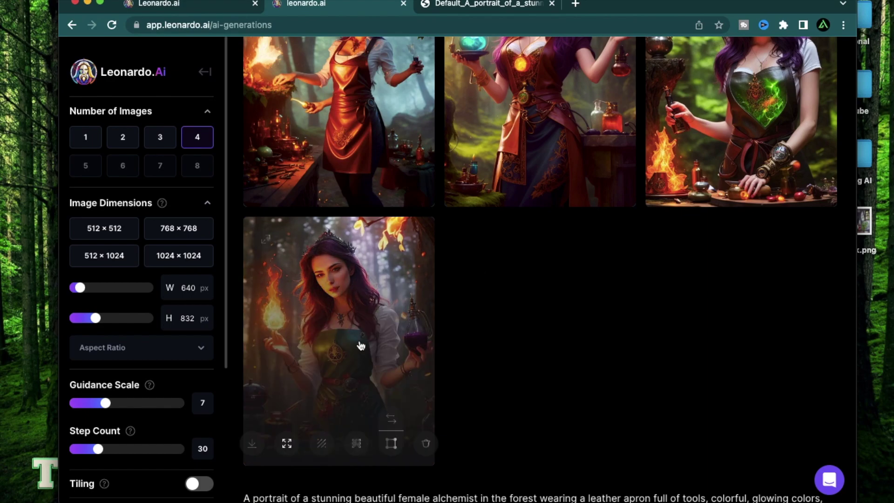
{"action": "left_click", "coordinate": [361, 345]}
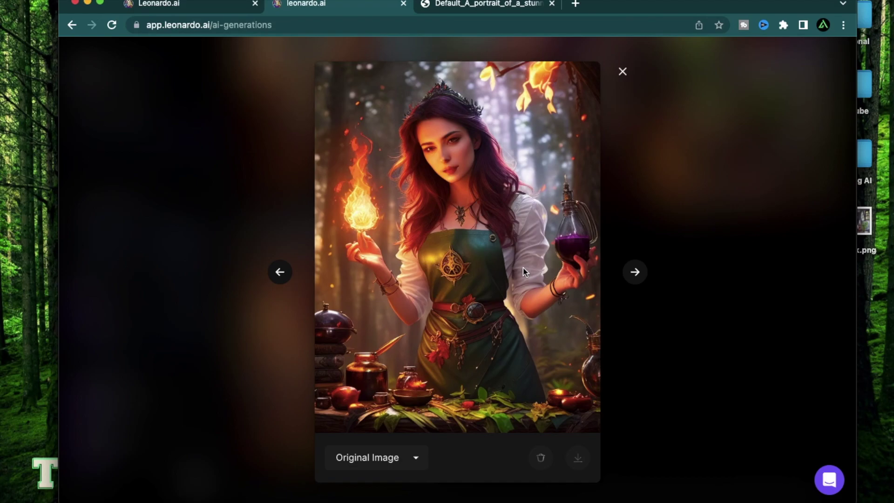
{"action": "key", "text": "Escape"}
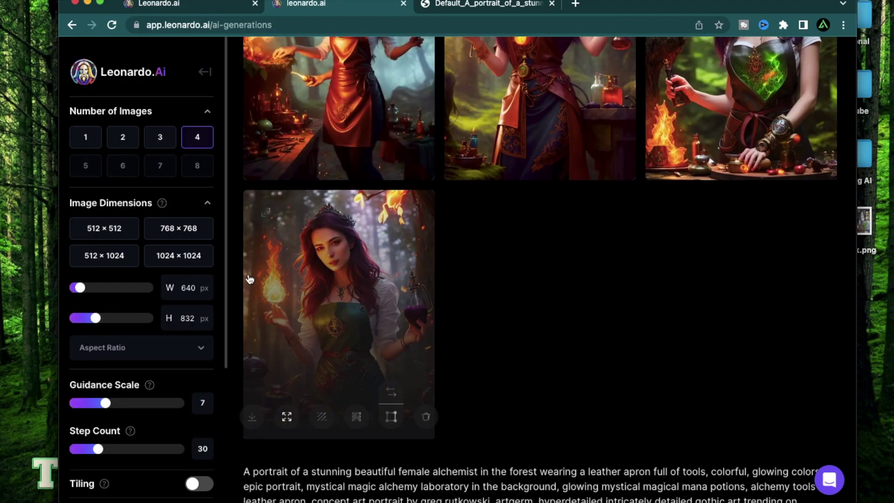
{"action": "scroll", "coordinate": [544, 309], "scroll_direction": "down", "scroll_amount": 1}
{"action": "mouse_move", "coordinate": [326, 326]}
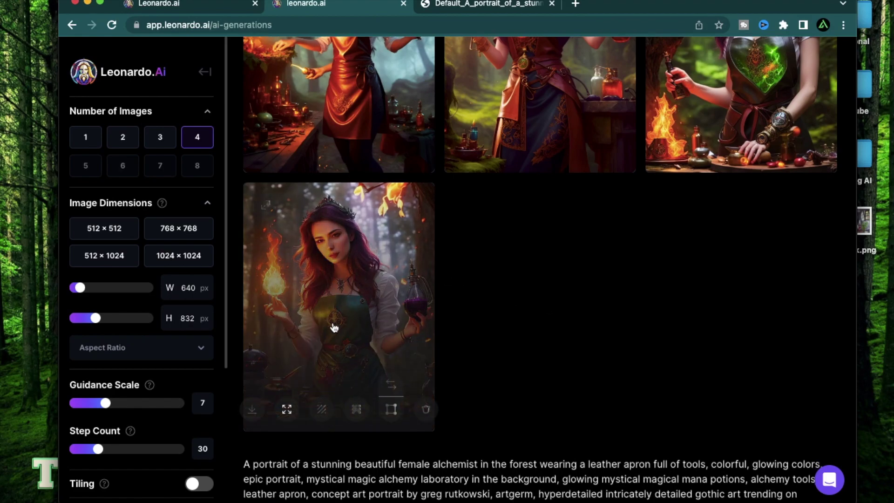
{"action": "left_click", "coordinate": [287, 410]}
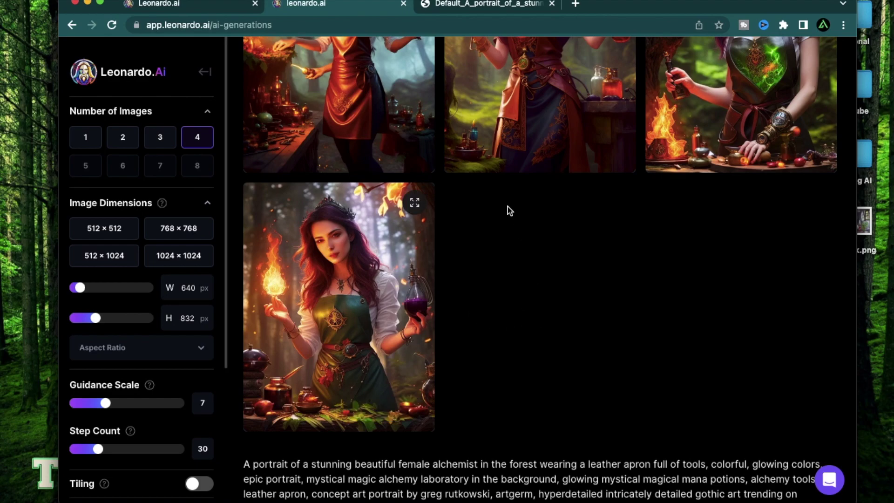
{"action": "mouse_move", "coordinate": [307, 343]}
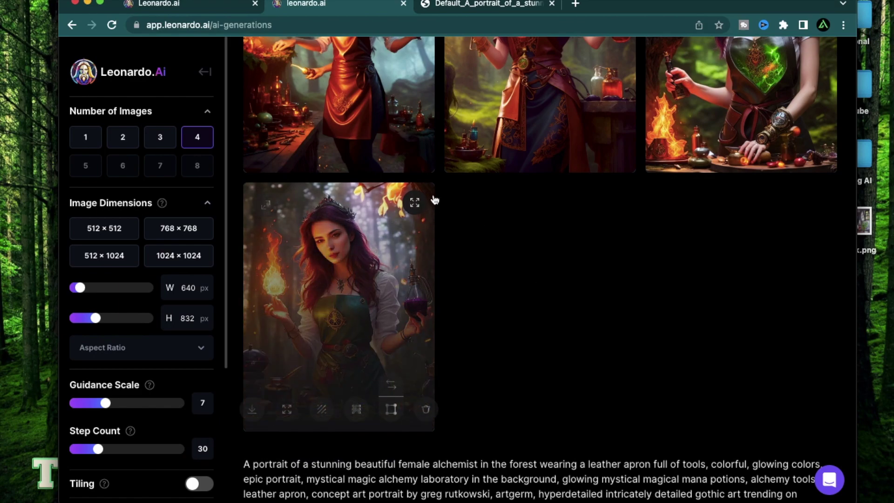
{"action": "left_click", "coordinate": [344, 283]}
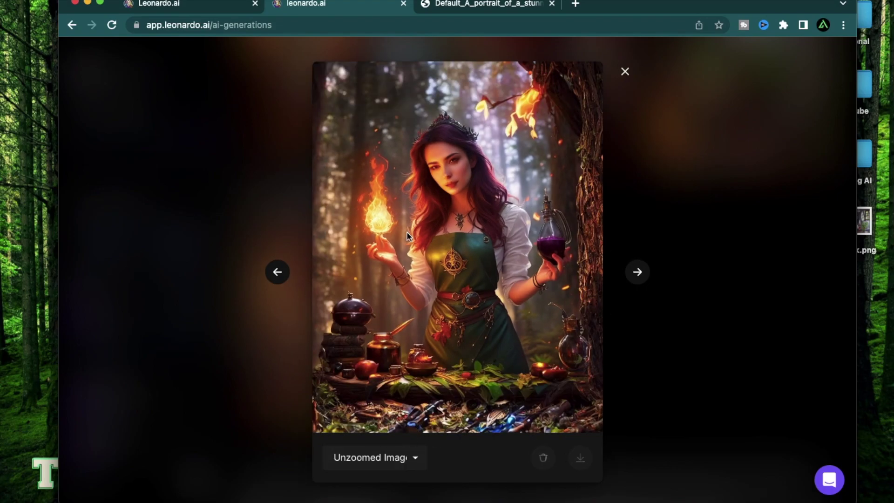
Compare Original and Unzoomed versions, keep Unzoomed Image selected, and close the lightbox
{"action": "left_click", "coordinate": [410, 455]}
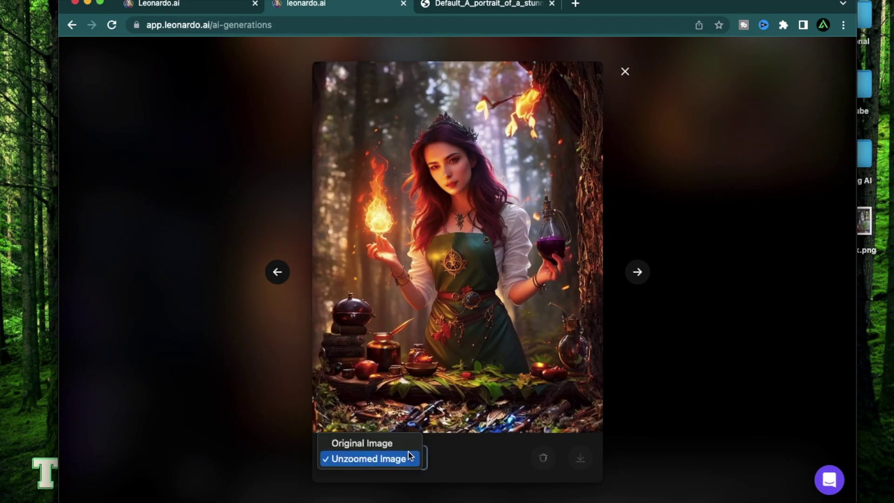
{"action": "left_click", "coordinate": [394, 443]}
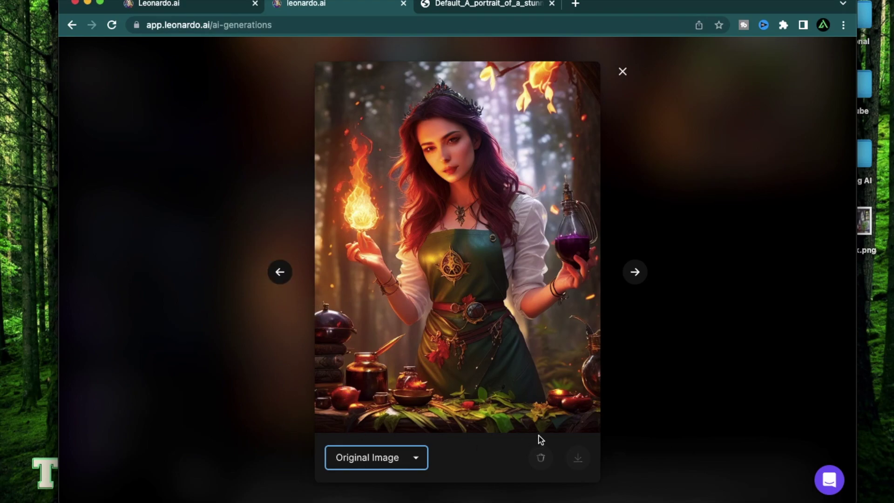
{"action": "left_click", "coordinate": [415, 462]}
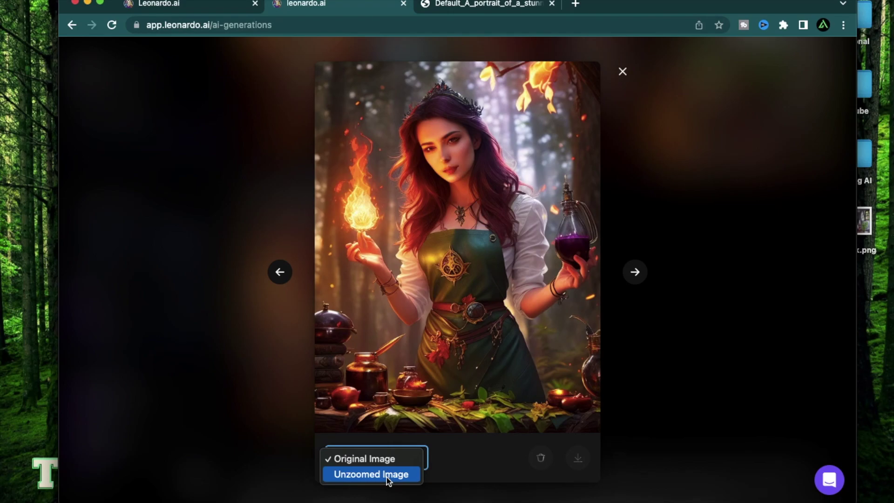
{"action": "left_click", "coordinate": [390, 474]}
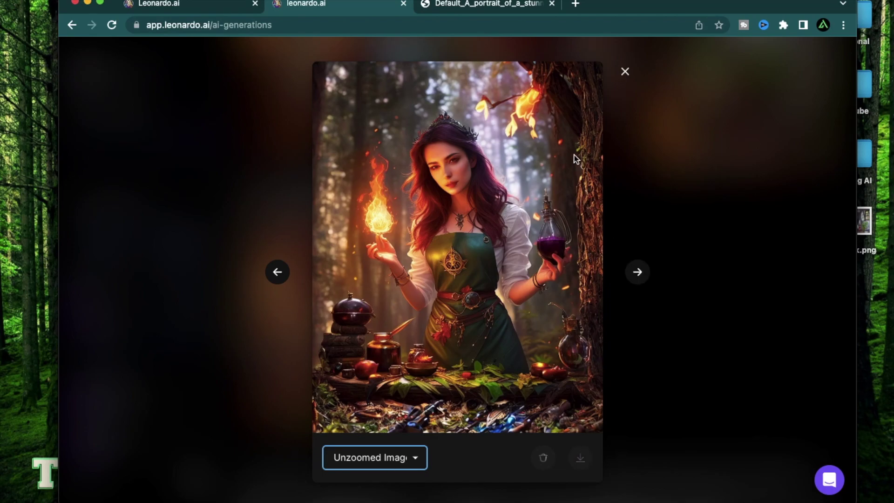
{"action": "left_click", "coordinate": [625, 71]}
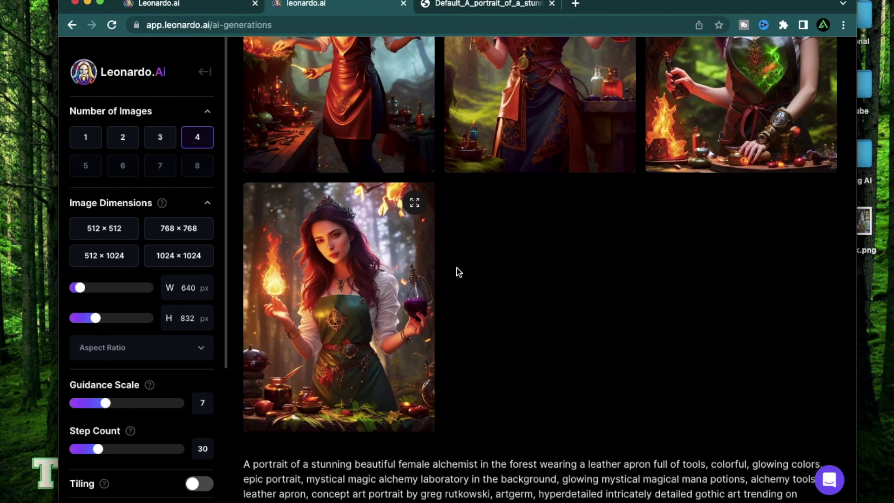
Save the unzoomed alchemist portrait to the Desktop as 'purple fire.jpeg' and close the viewer
{"action": "left_click", "coordinate": [359, 292]}
{"action": "right_click", "coordinate": [440, 211]}
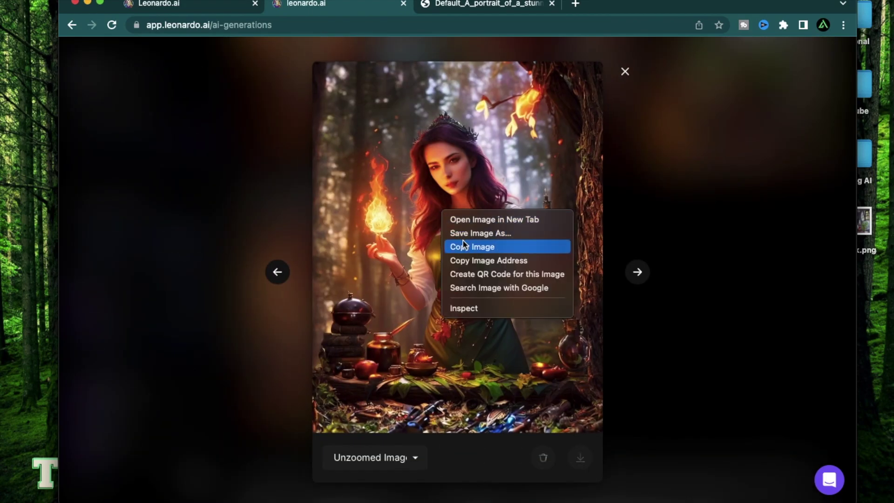
{"action": "left_click", "coordinate": [480, 234]}
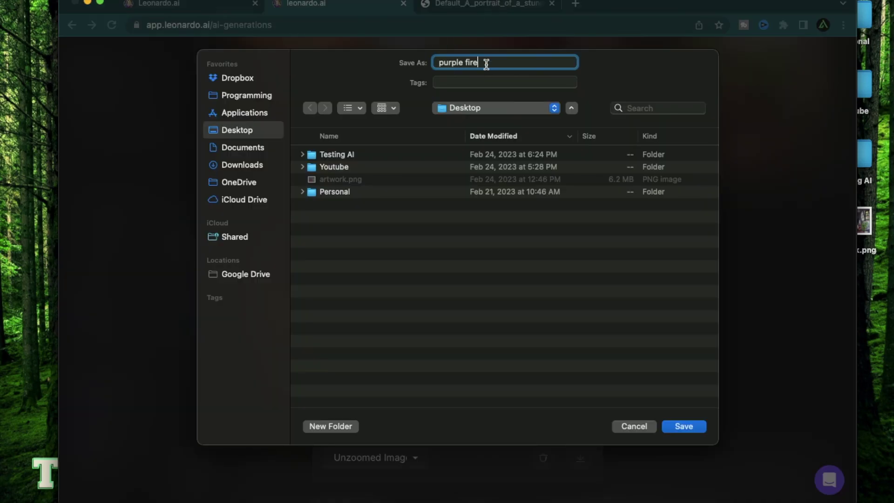
{"action": "left_click", "coordinate": [684, 427]}
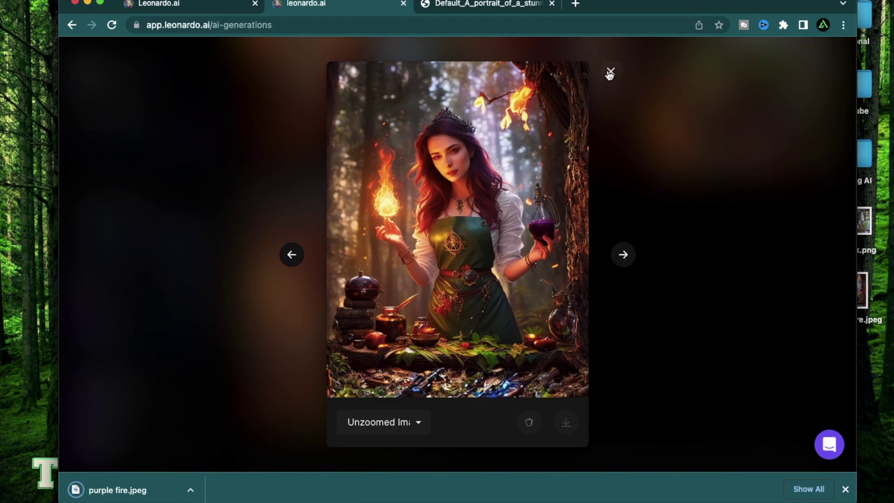
{"action": "left_click", "coordinate": [610, 74]}
{"action": "left_click", "coordinate": [140, 227]}
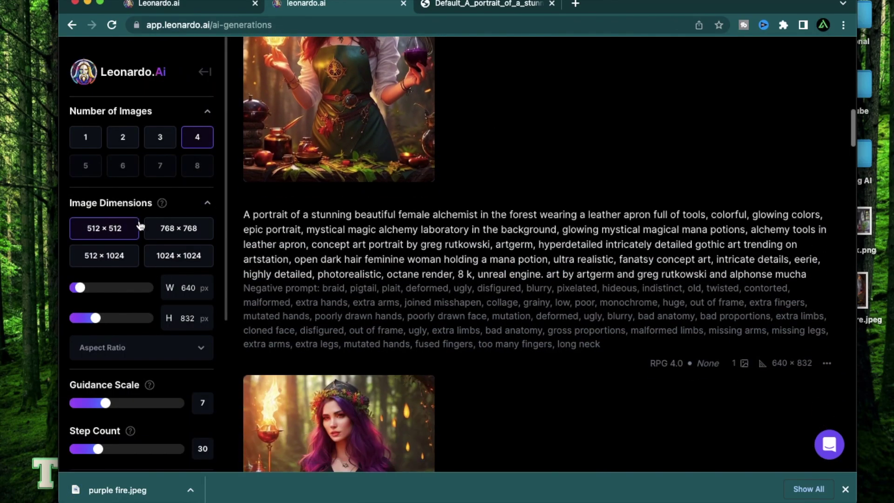
{"action": "scroll", "coordinate": [139, 226], "scroll_direction": "down", "scroll_amount": 7}
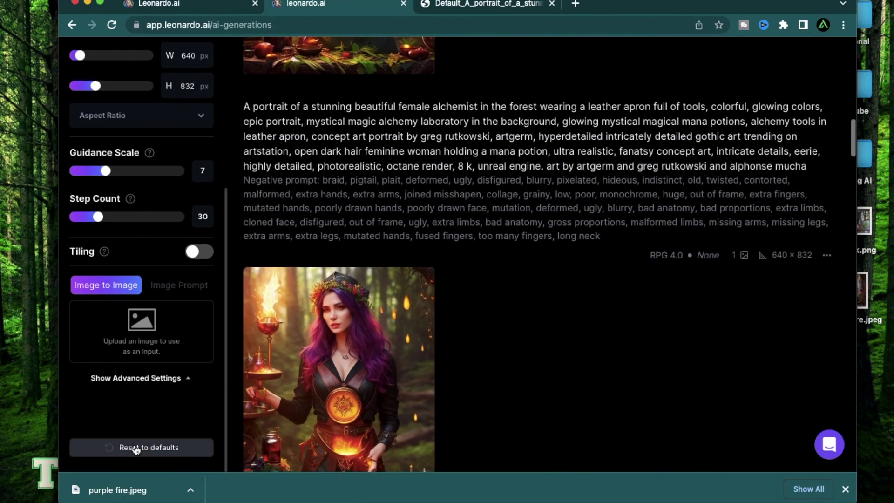
Reset generation settings to defaults and load purple fire.jpeg as the image-to-image source
{"action": "left_click", "coordinate": [136, 448]}
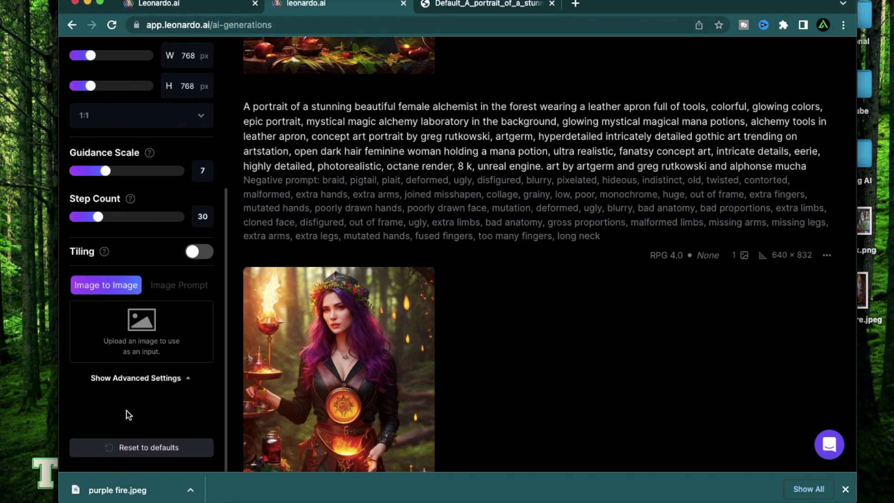
{"action": "left_click", "coordinate": [146, 337]}
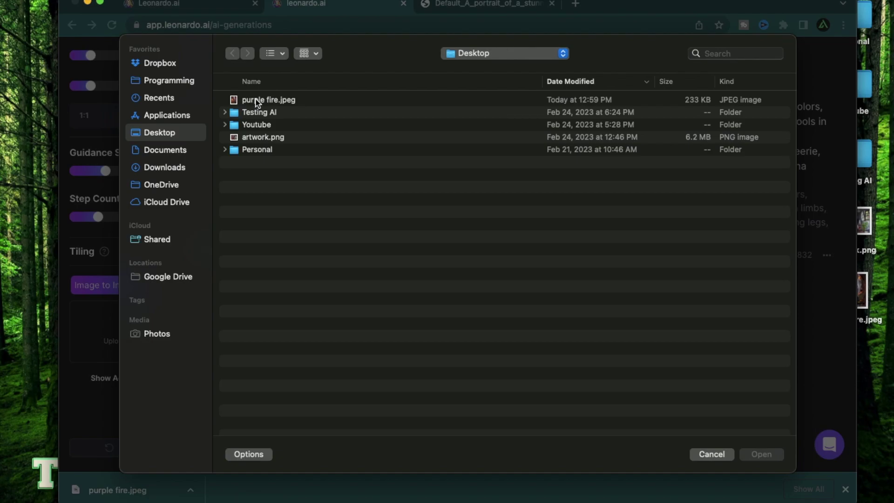
{"action": "double_click", "coordinate": [257, 103]}
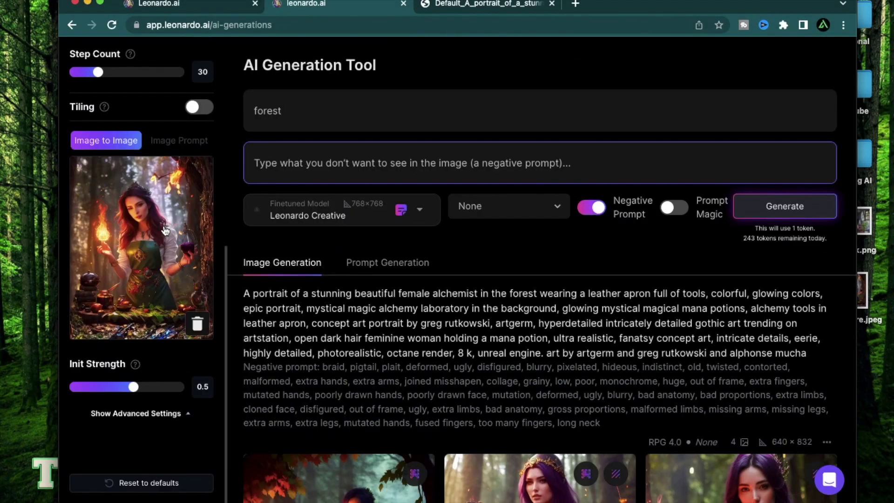
Raise Init Strength from 0.5 to 0.9 and replace the prompt with 'forest'
{"action": "left_click", "coordinate": [333, 107]}
{"action": "key", "text": "super+a"}
{"action": "key", "text": "BackSpace"}
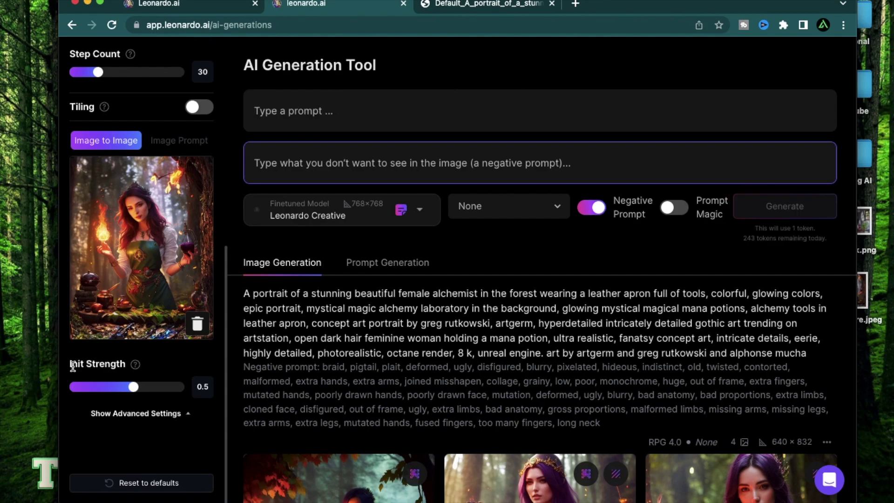
{"action": "left_click_drag", "start_coordinate": [133, 388], "coordinate": [185, 388]}
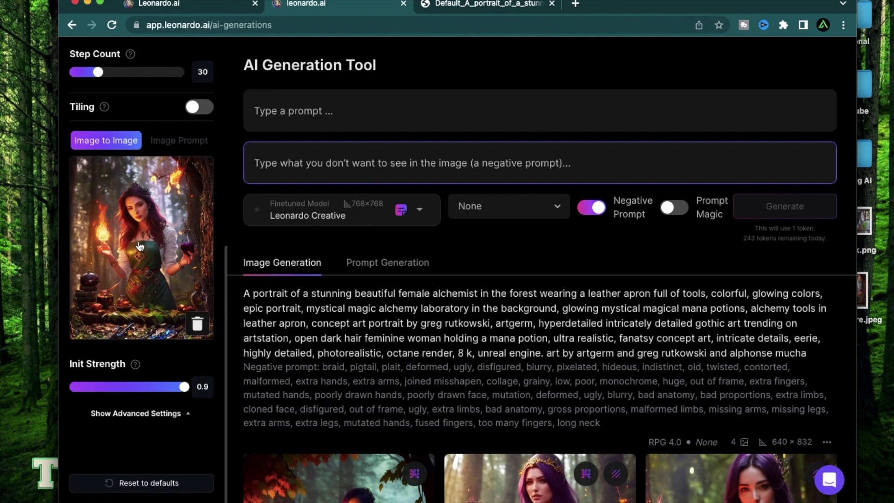
{"action": "left_click", "coordinate": [347, 103]}
{"action": "type", "text": "forest"}
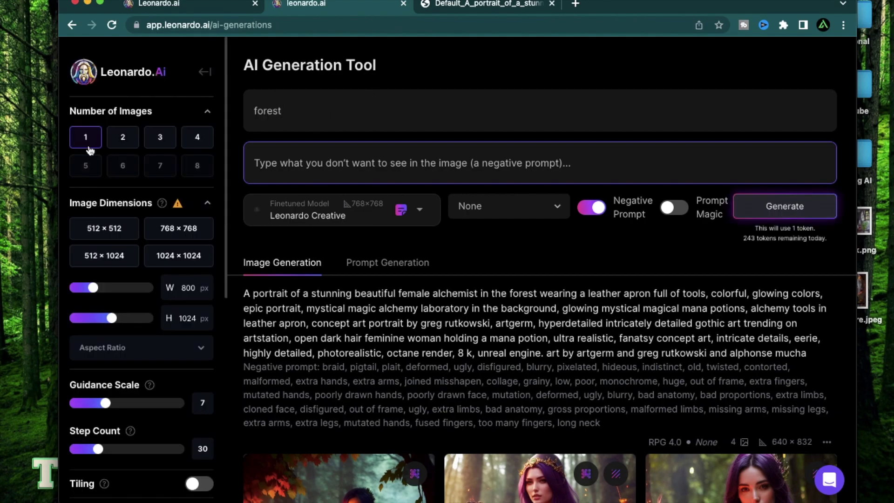
{"action": "scroll", "coordinate": [90, 150], "scroll_direction": "down", "scroll_amount": 10}
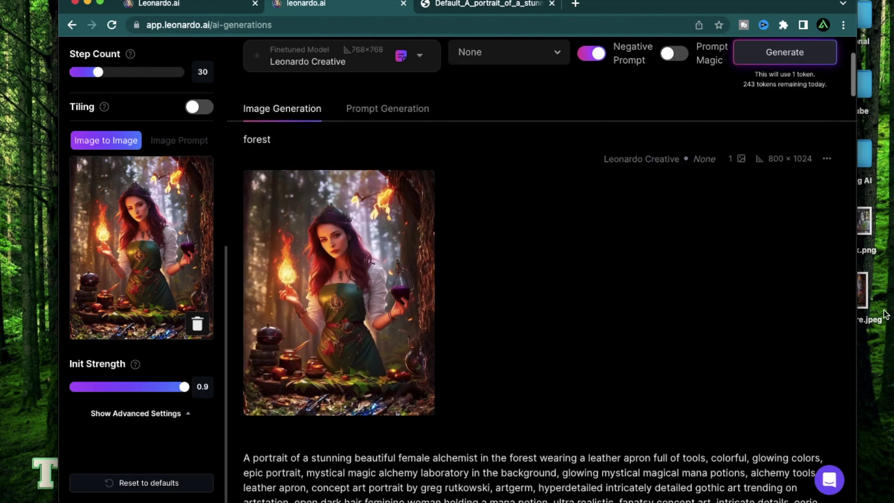
Drag purple fire.jpeg from the Desktop into the image-to-image input
{"action": "left_click", "coordinate": [867, 319]}
{"action": "key", "text": "space"}
{"action": "left_click_drag", "start_coordinate": [867, 319], "coordinate": [139, 251]}
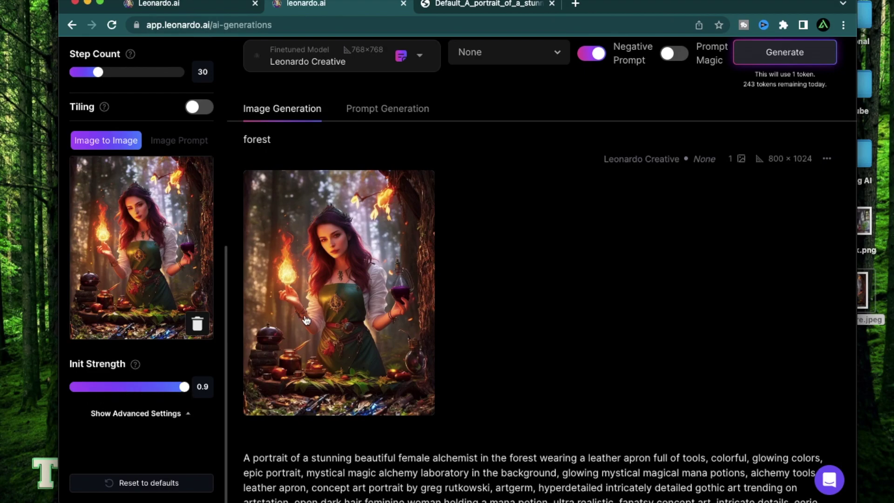
Unzoom the generated forest alchemist image and open the unzoomed version full-size
{"action": "left_click", "coordinate": [357, 295]}
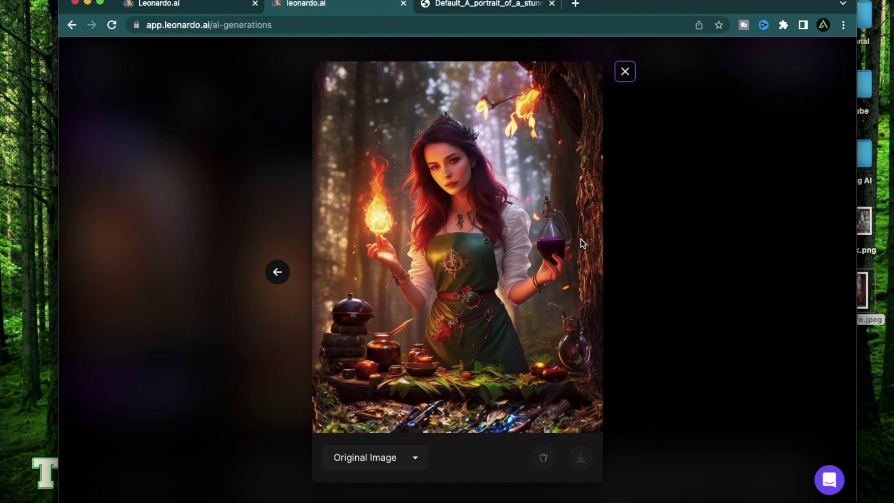
{"action": "left_click", "coordinate": [647, 254]}
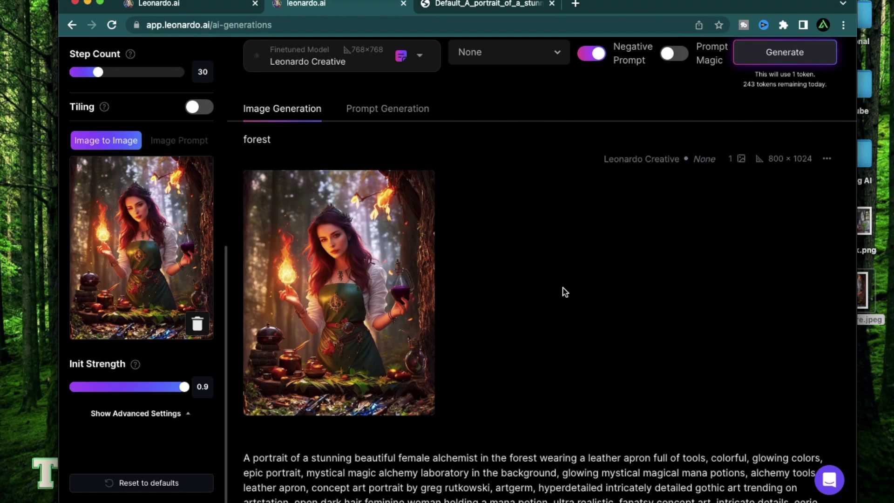
{"action": "mouse_move", "coordinate": [361, 290]}
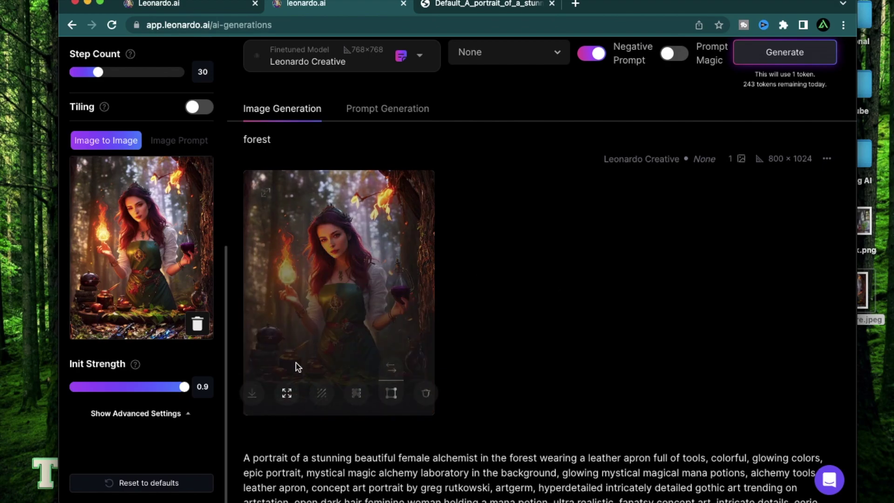
{"action": "left_click", "coordinate": [283, 395]}
{"action": "left_click", "coordinate": [347, 279]}
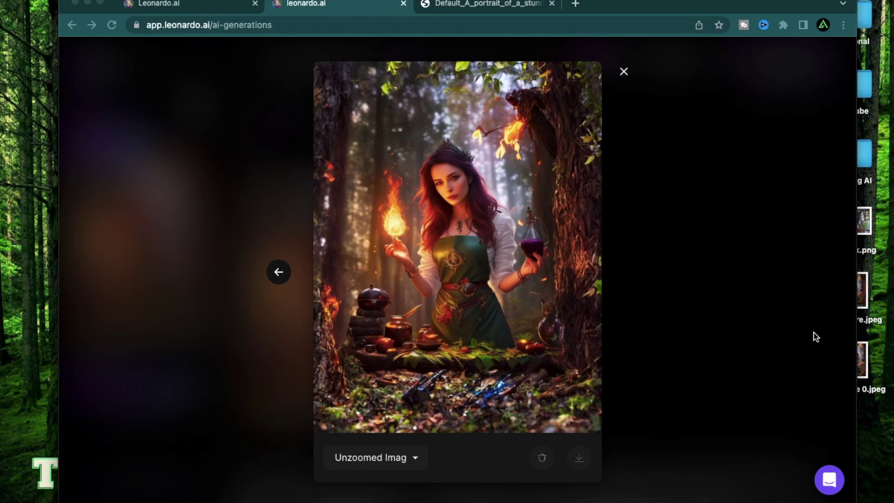
Quick Look the earlier purple fire.jpeg and purple fire 0.jpeg files on the Desktop
{"action": "left_click", "coordinate": [873, 318]}
{"action": "key", "text": "space"}
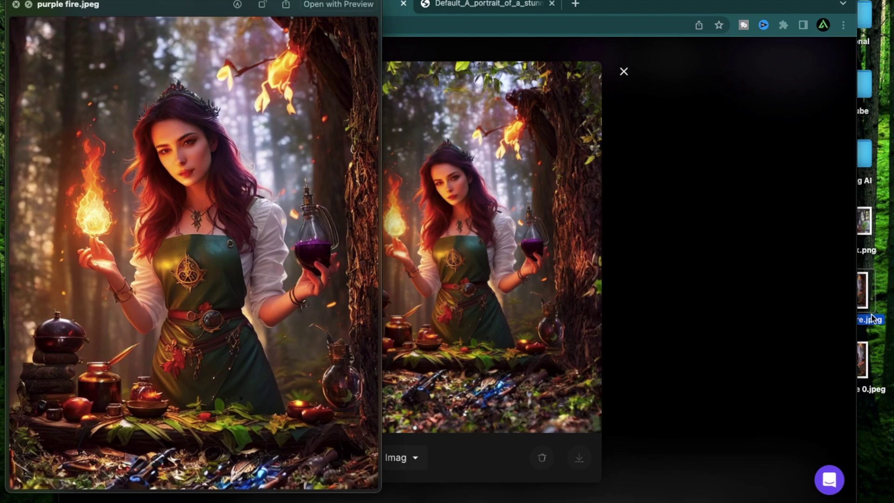
{"action": "key", "text": "space"}
{"action": "left_click", "coordinate": [870, 391]}
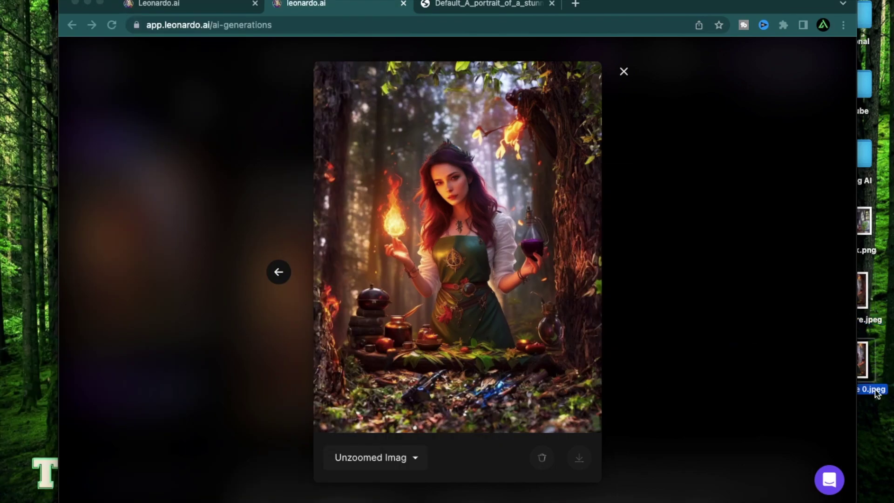
{"action": "key", "text": "space"}
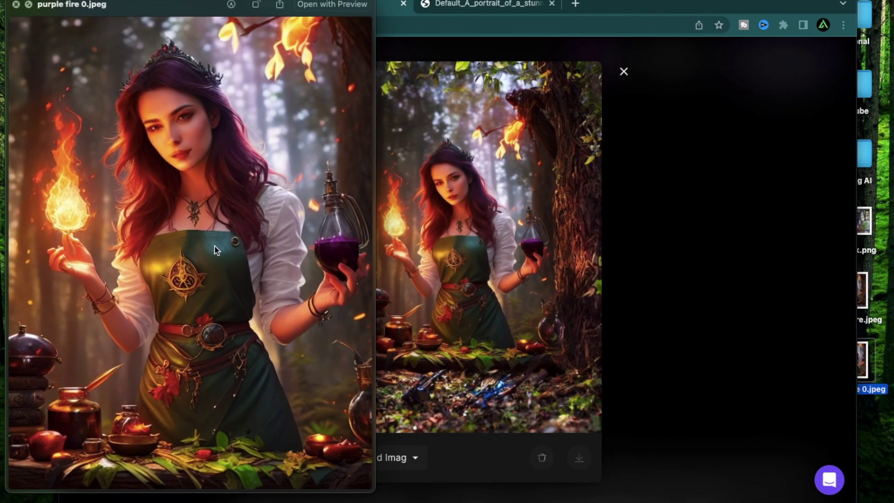
{"action": "key", "text": "space"}
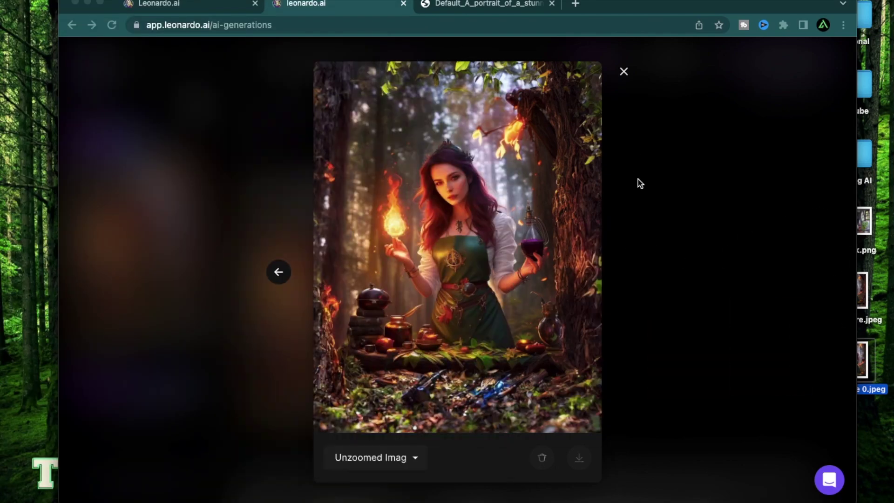
Save the unzoomed image to the Desktop as 'purple fire 2' and close the viewer
{"action": "left_click", "coordinate": [519, 240]}
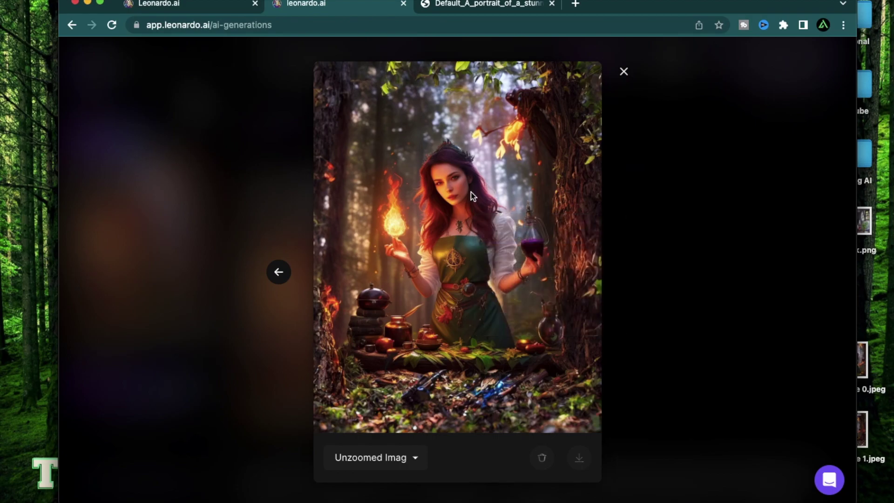
{"action": "type", "text": "purple"}
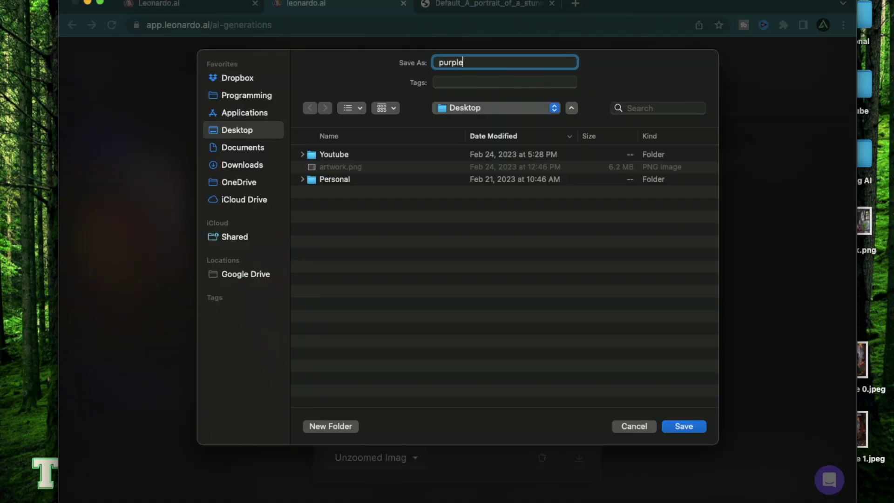
{"action": "type", "text": " fire2"}
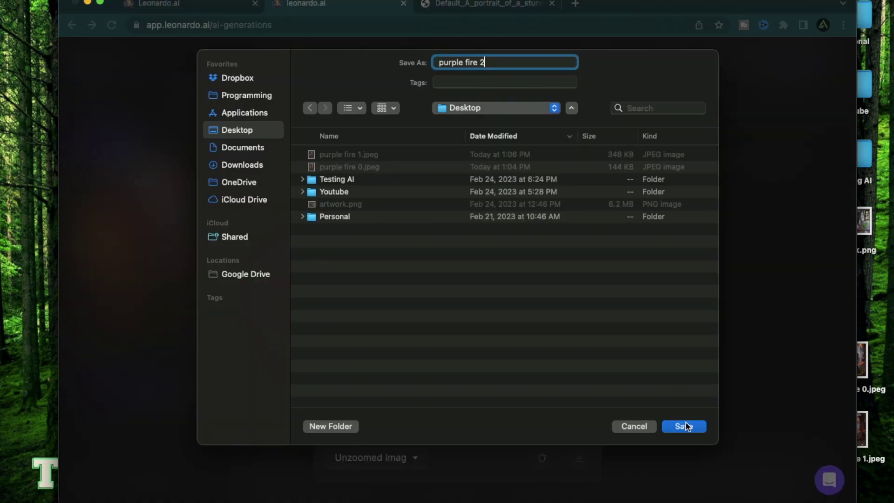
{"action": "left_click", "coordinate": [684, 426]}
{"action": "key", "text": "Escape"}
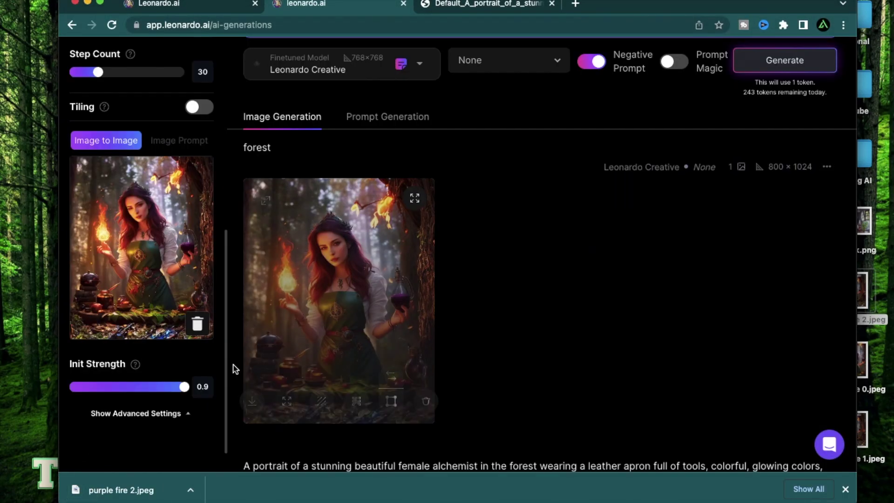
Replace the old init image with the newly saved purple fire file from the Desktop
{"action": "left_click", "coordinate": [197, 326]}
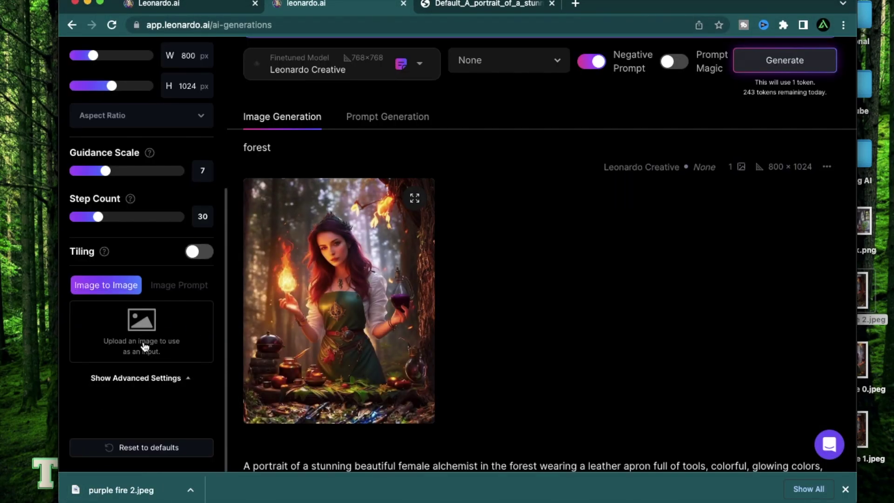
{"action": "left_click", "coordinate": [145, 347]}
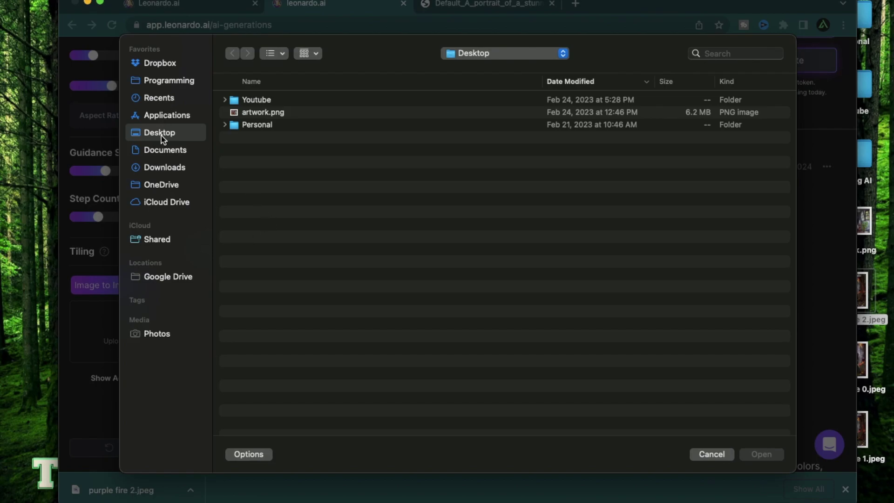
{"action": "double_click", "coordinate": [280, 99]}
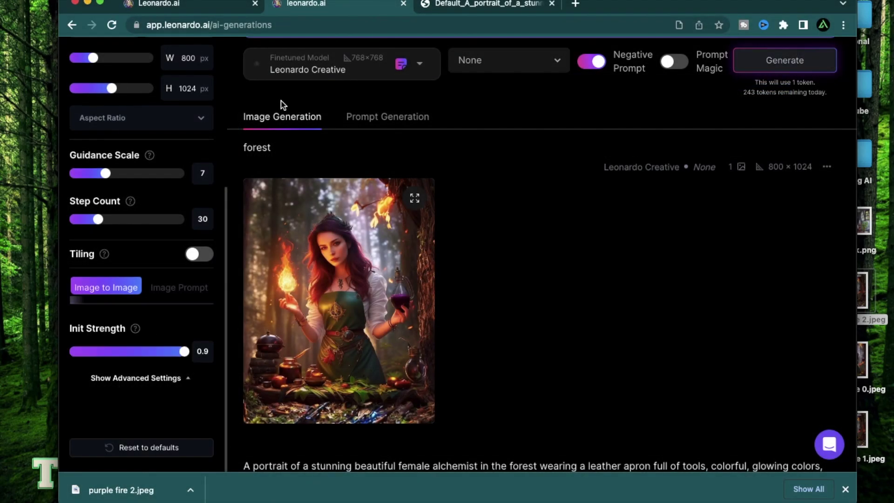
{"action": "scroll", "coordinate": [177, 264], "scroll_direction": "down", "scroll_amount": 3}
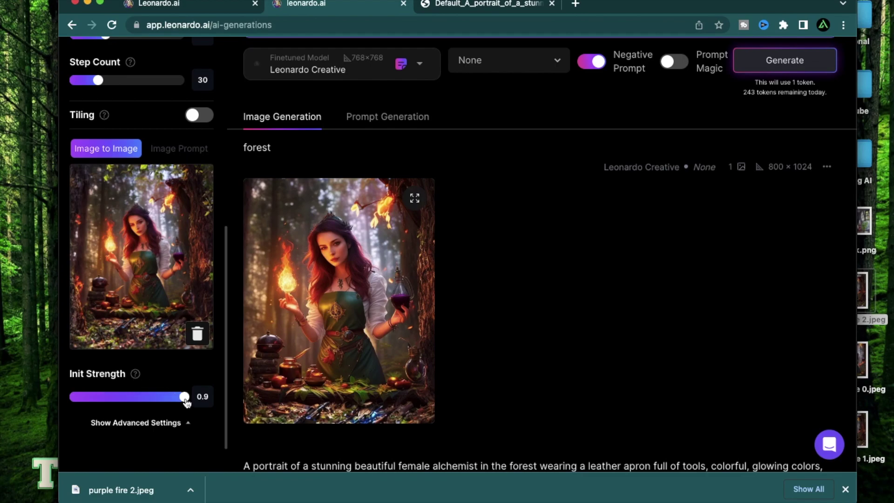
{"action": "scroll", "coordinate": [622, 271], "scroll_direction": "up", "scroll_amount": 3}
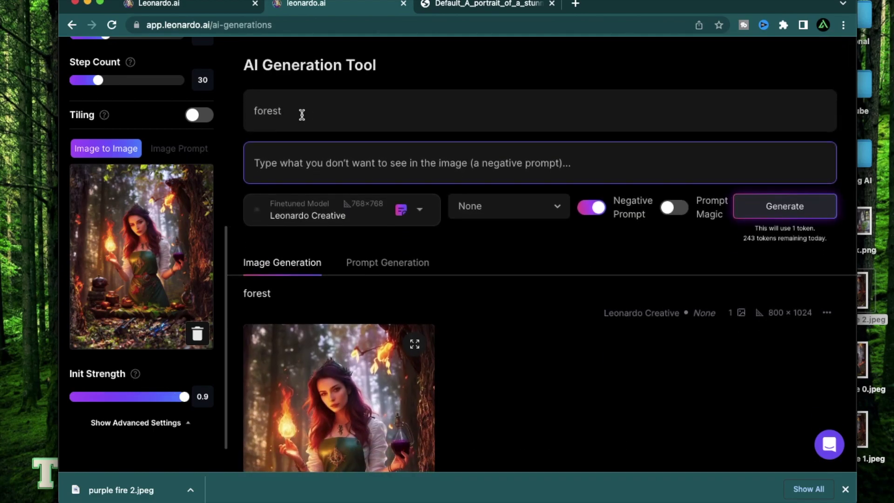
{"action": "scroll", "coordinate": [166, 121], "scroll_direction": "up", "scroll_amount": 8}
{"action": "scroll", "coordinate": [152, 257], "scroll_direction": "down", "scroll_amount": 5}
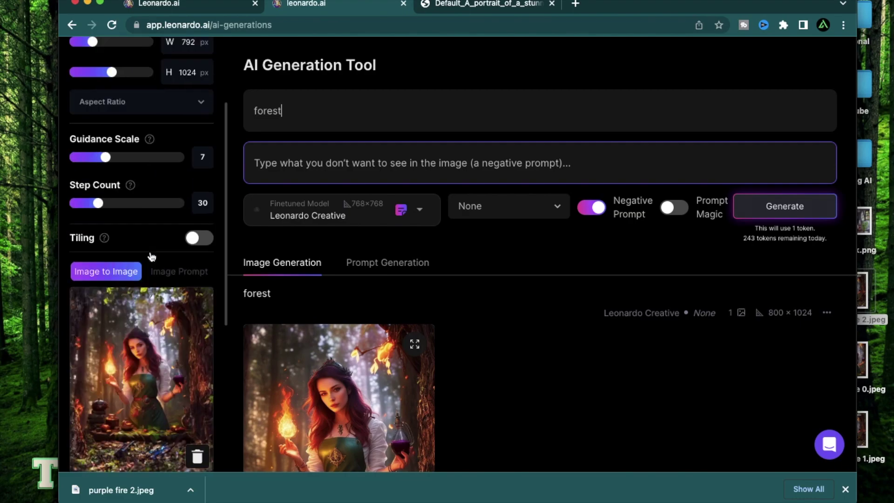
{"action": "scroll", "coordinate": [151, 257], "scroll_direction": "down", "scroll_amount": 5}
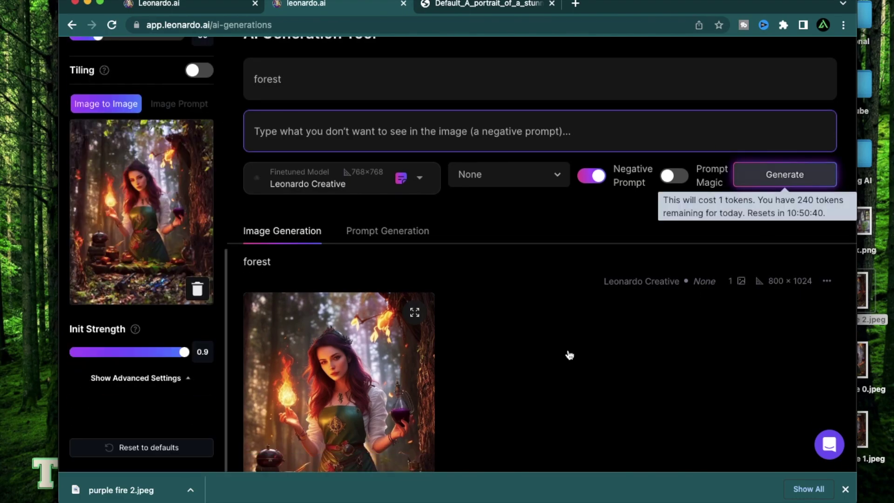
{"action": "scroll", "coordinate": [571, 300], "scroll_direction": "down", "scroll_amount": 3}
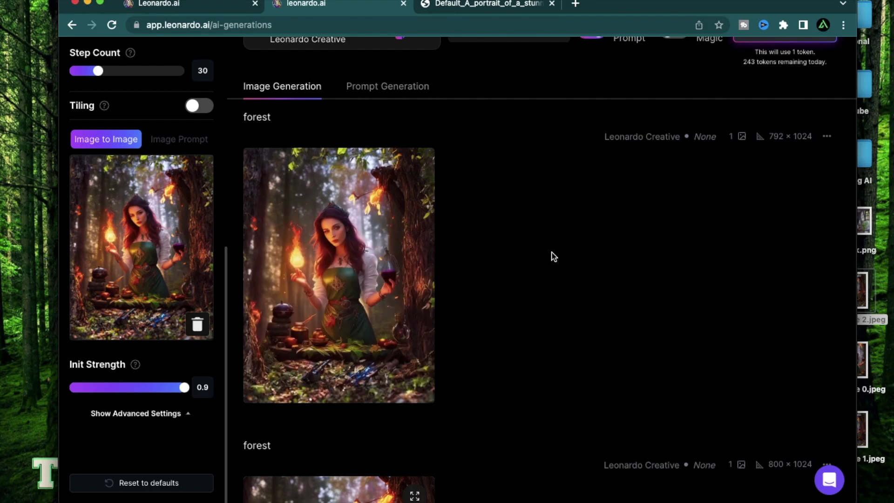
Unzoom the new 792×1024 forest image and view the unzoomed result in the lightbox
{"action": "left_click", "coordinate": [291, 388]}
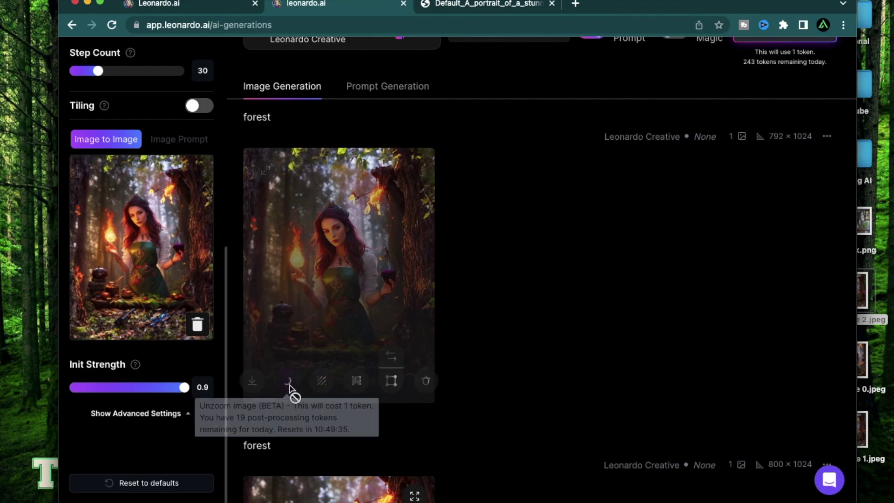
{"action": "left_click", "coordinate": [299, 263]}
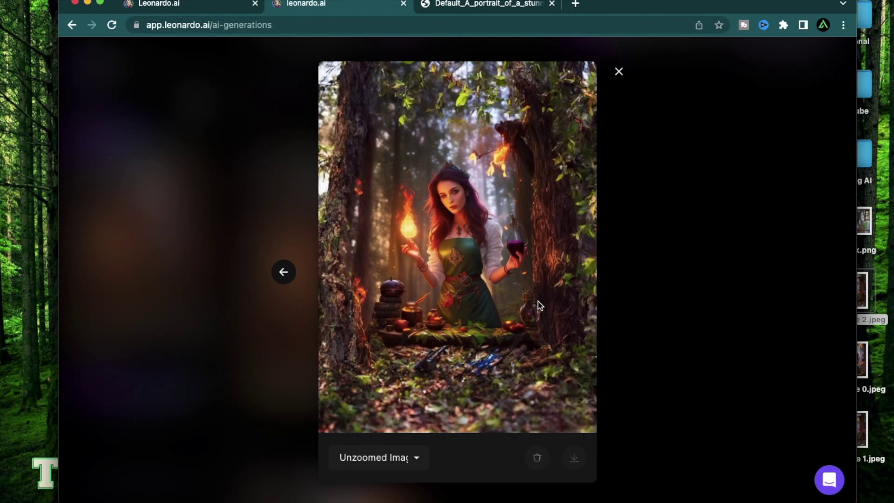
{"action": "key", "text": "Escape"}
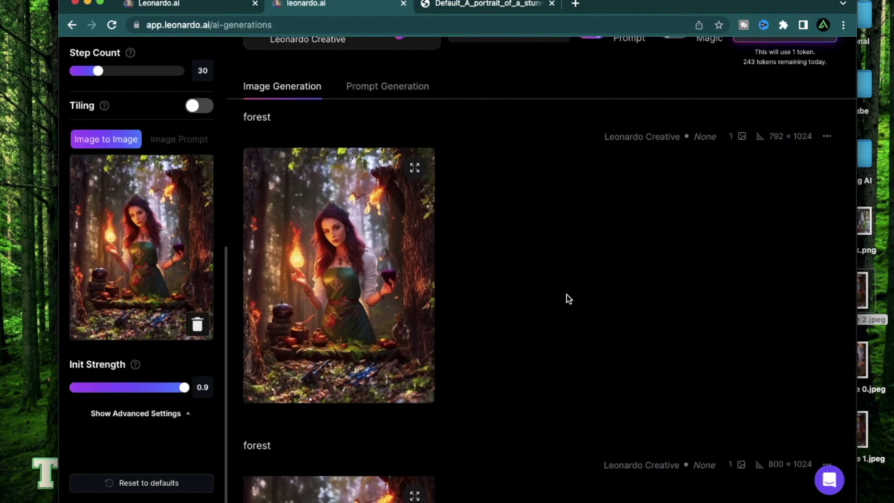
{"action": "left_click", "coordinate": [429, 305]}
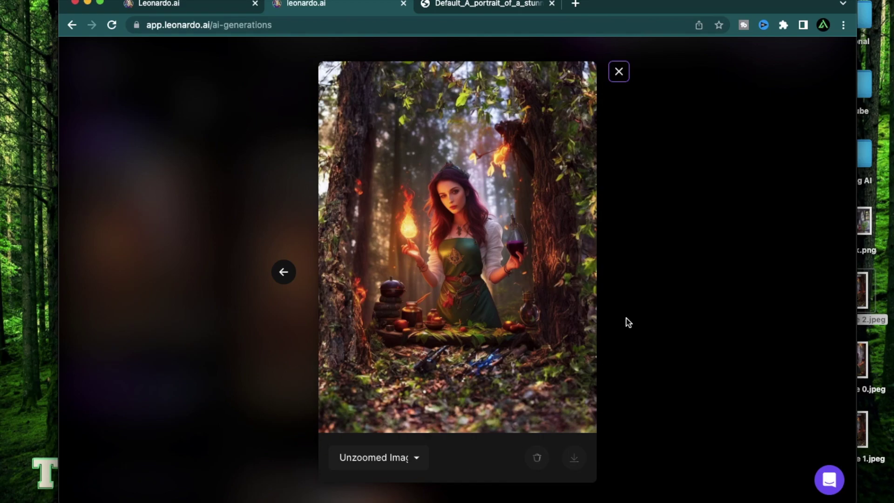
{"action": "left_click", "coordinate": [781, 93]}
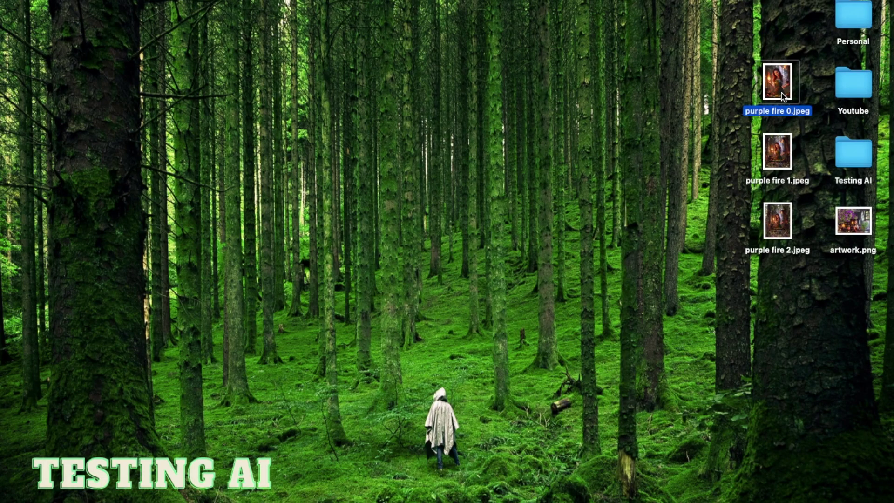
Quick Look purple fire 0.jpeg, then step through the purple fire 1 and 2 previews
{"action": "key", "text": "space"}
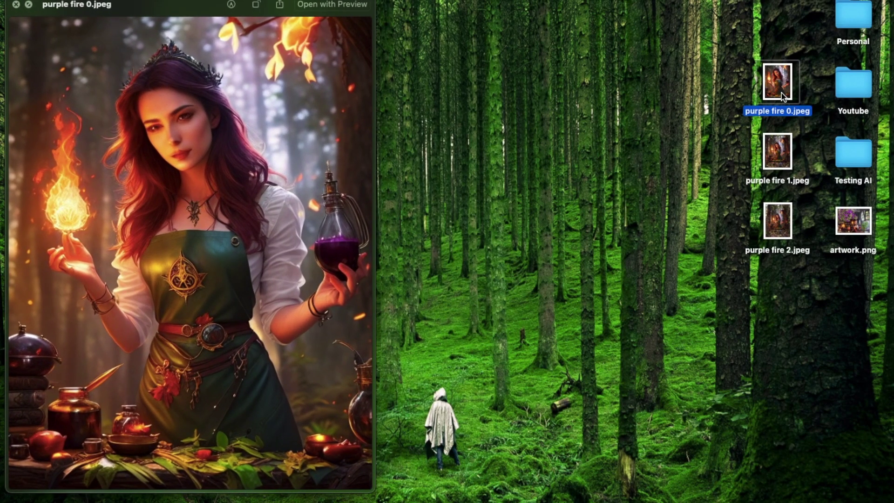
{"action": "key", "text": "Down"}
{"action": "key", "text": "Down"}
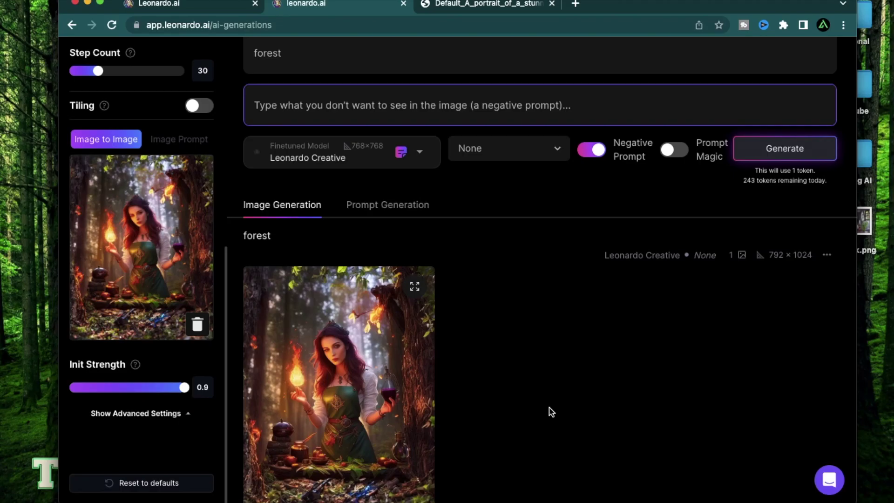
{"action": "scroll", "coordinate": [550, 411], "scroll_direction": "down", "scroll_amount": 5}
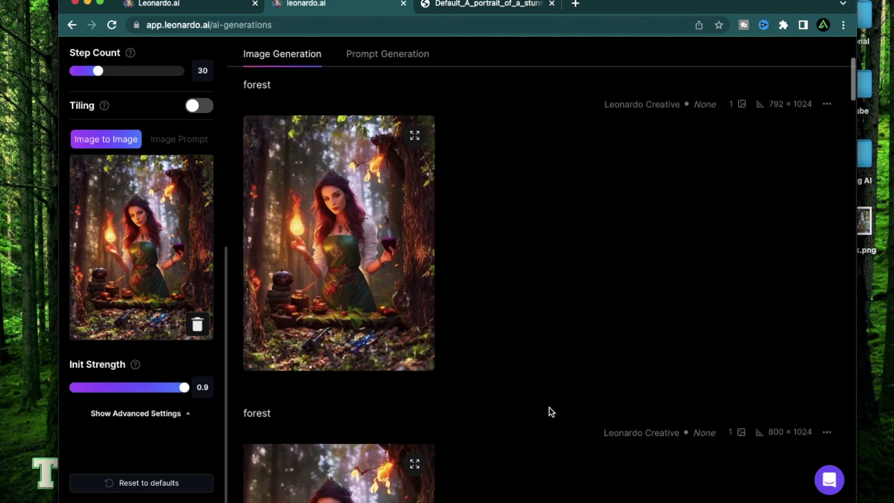